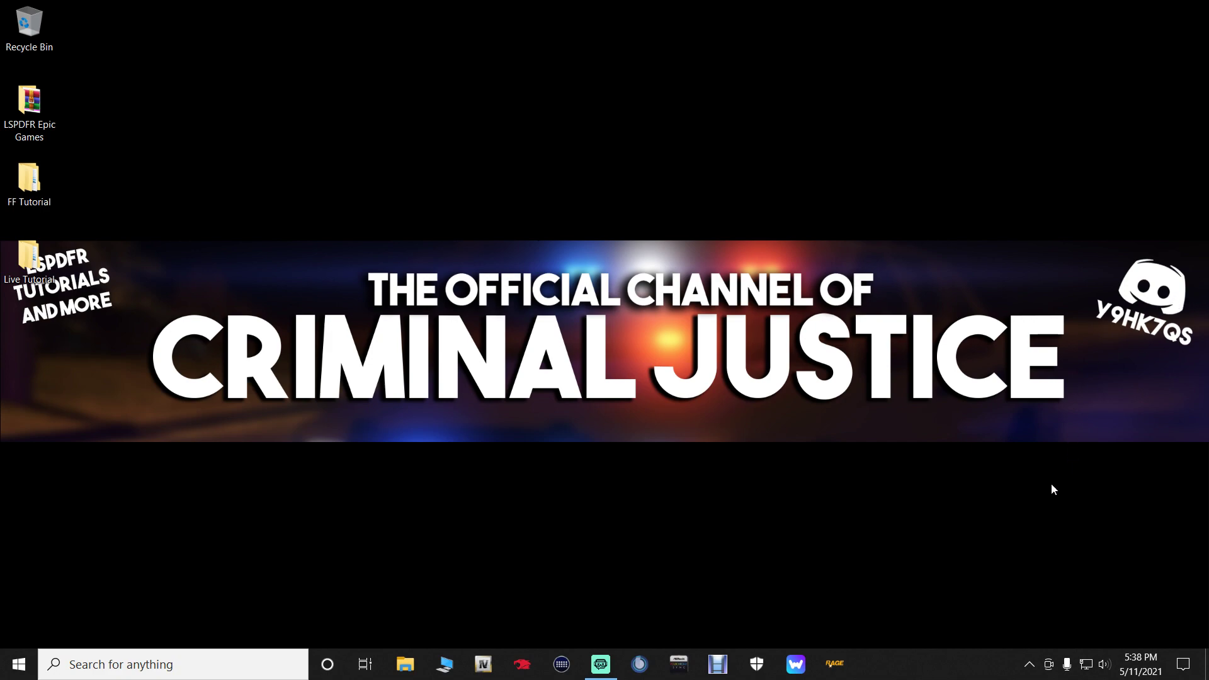
- Switch to Streamlabs OBS and preview the Starting Soon, Intro and Live Scene scenes, ending on Live Scene
mouse_move(600, 671)
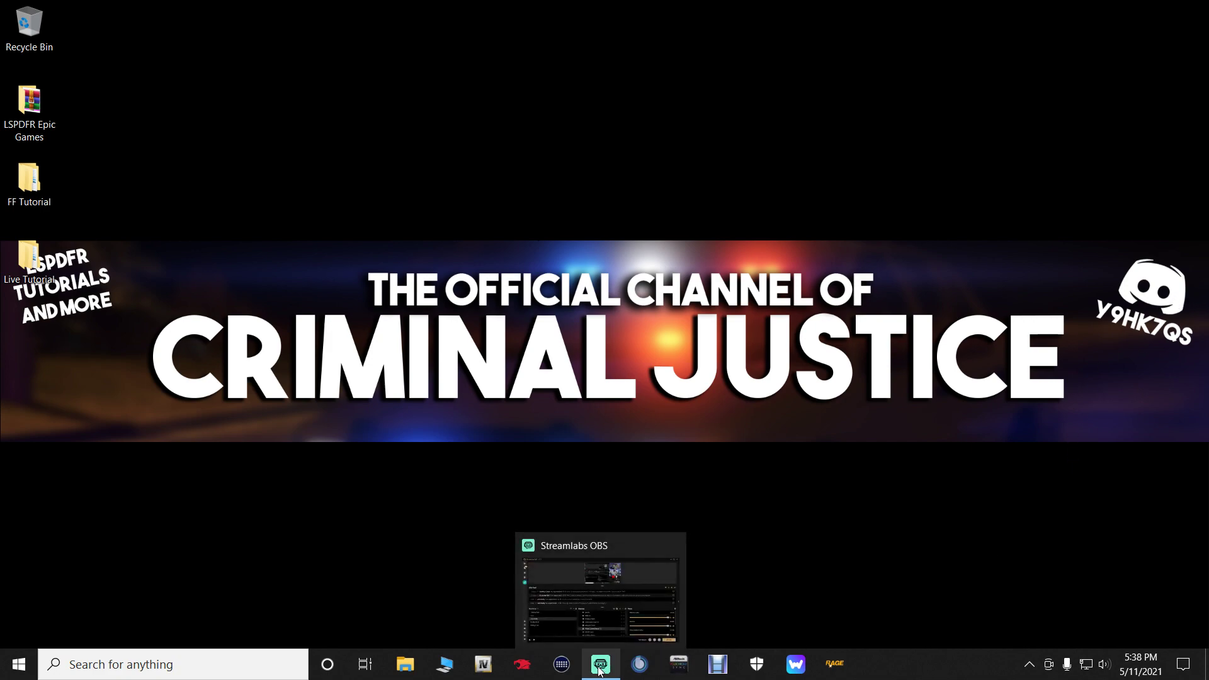
left_click(599, 671)
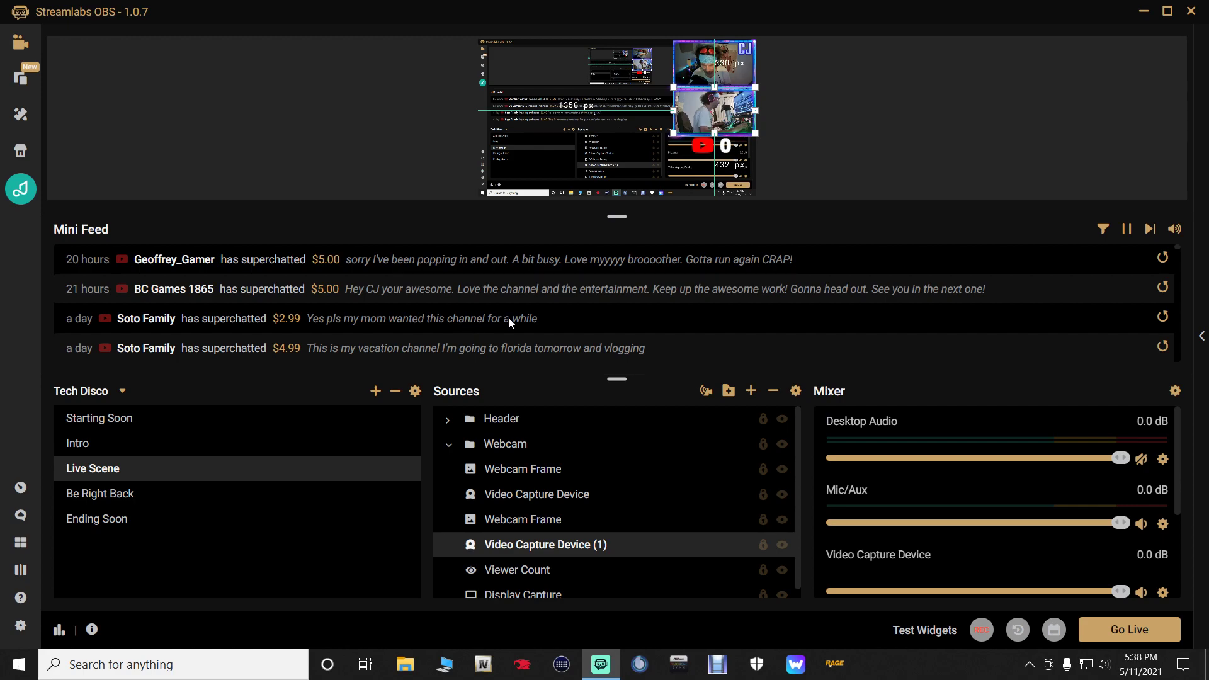
left_click(113, 418)
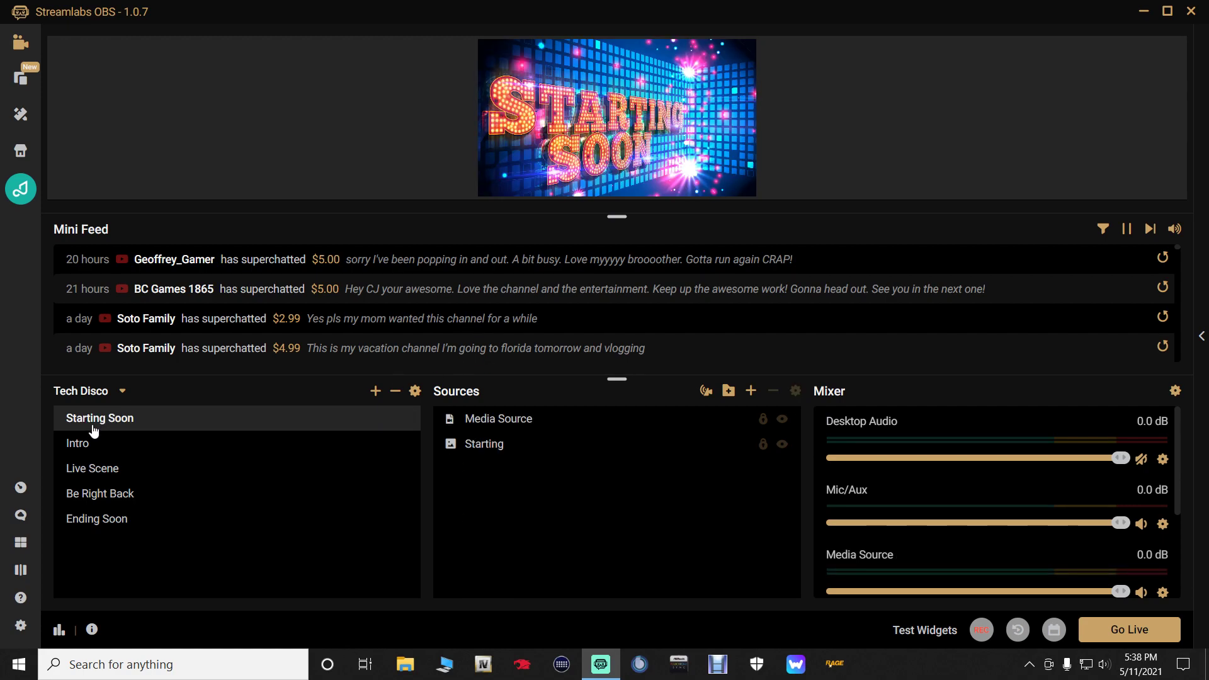
left_click(91, 443)
left_click(75, 468)
left_click(95, 418)
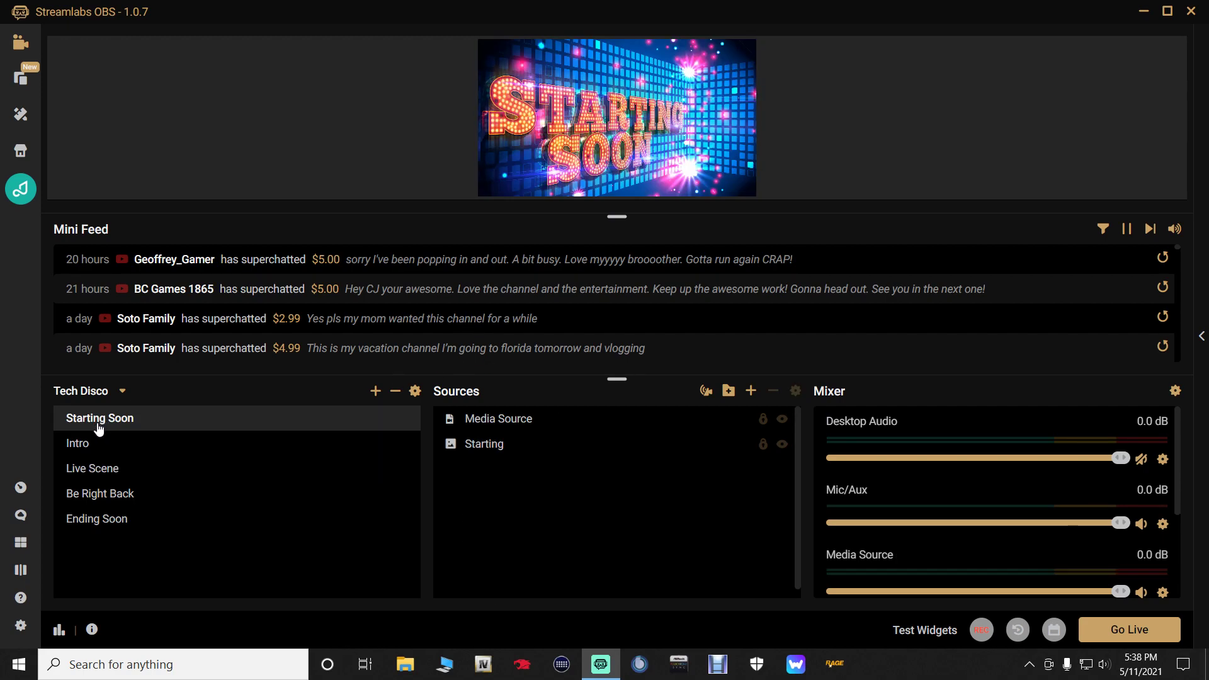
left_click(84, 445)
left_click(107, 469)
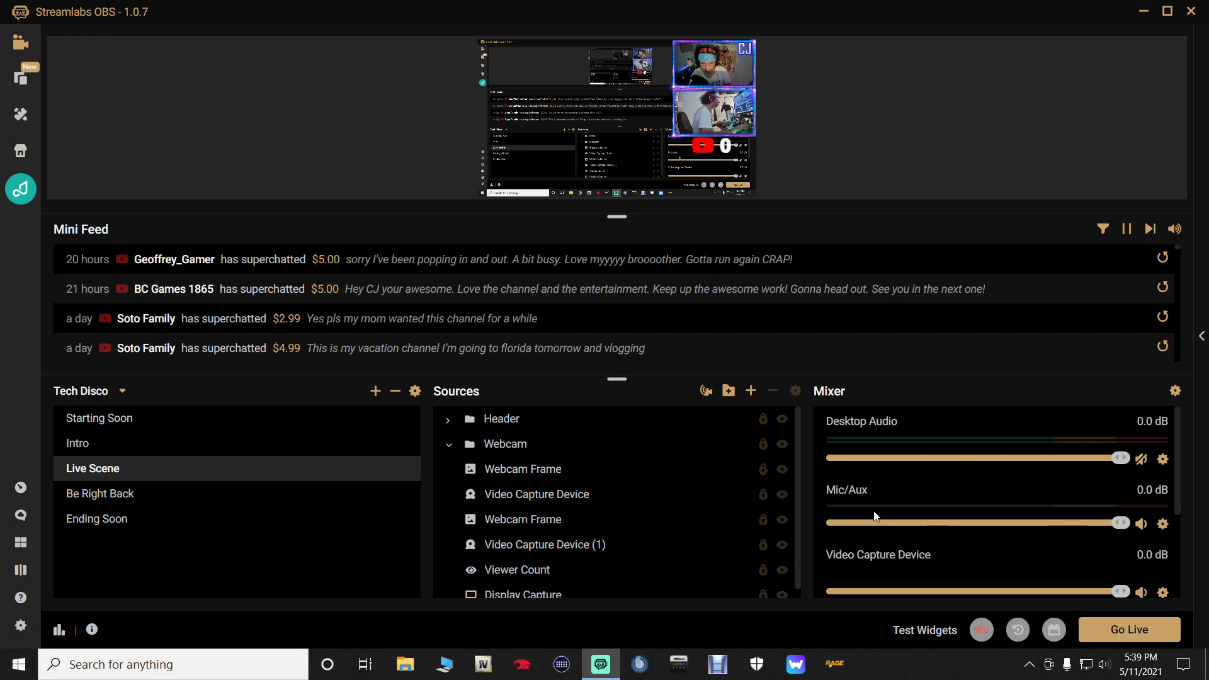
- Mute and unmute the Mic/Aux source in the mixer, and unmute Desktop Audio
left_click(1142, 525)
left_click(1144, 528)
left_click(1142, 459)
- In the audio settings, choose Default for Desktop Audio Device 1 and Microphone (Yeti Stereo Microphone) for Mic/Auxiliary Device 1
left_click(25, 625)
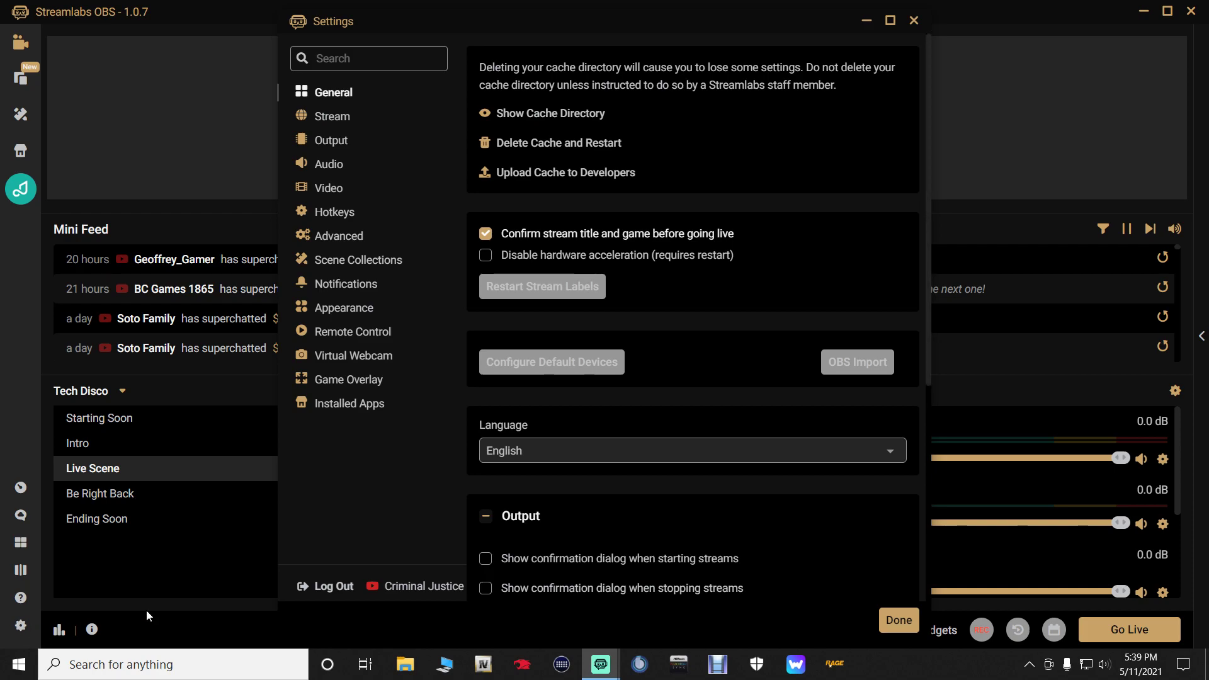
left_click(337, 166)
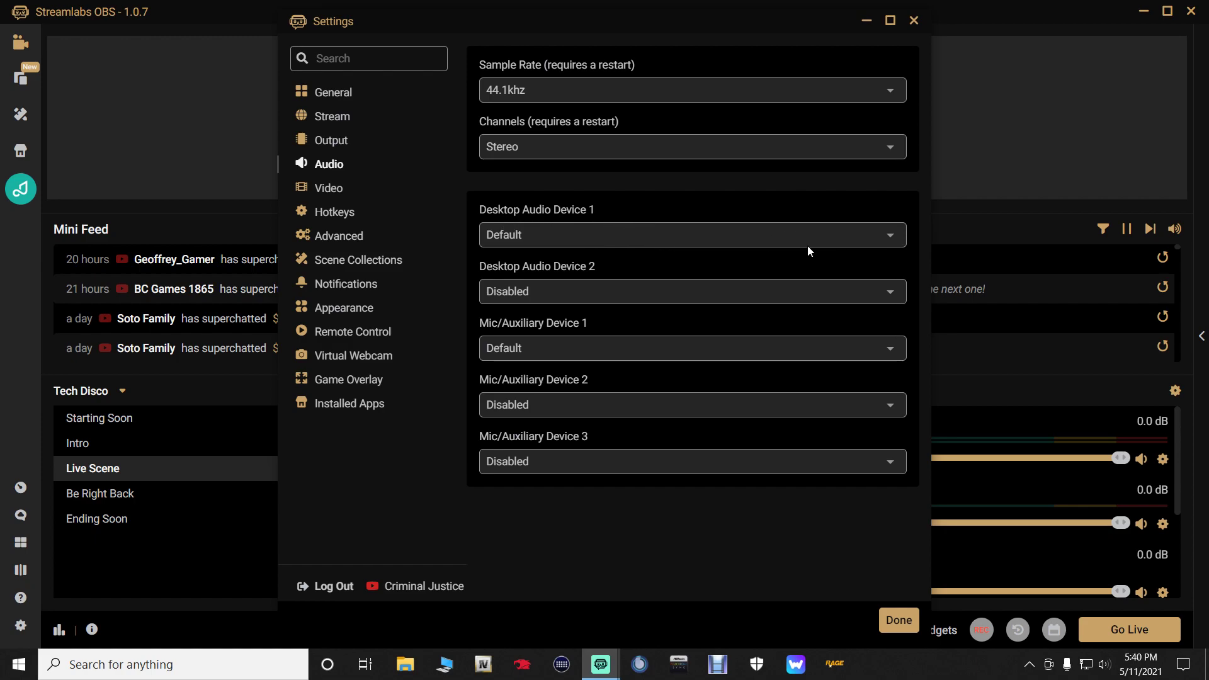
left_click(893, 238)
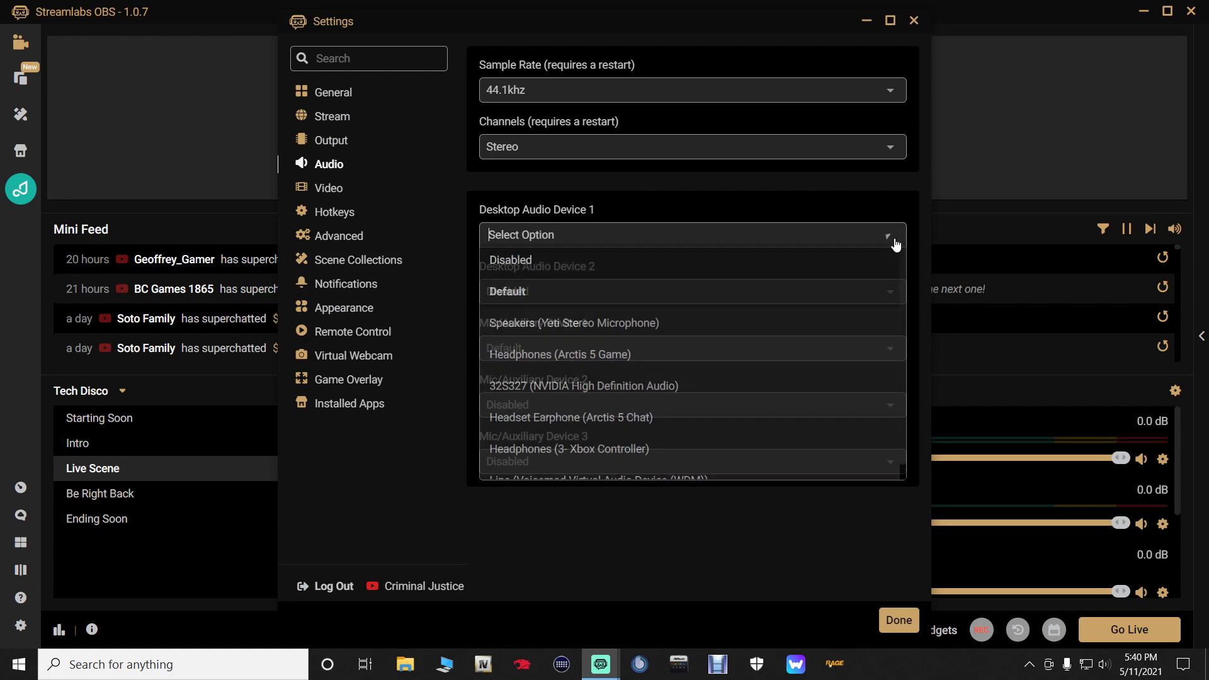
left_click(521, 291)
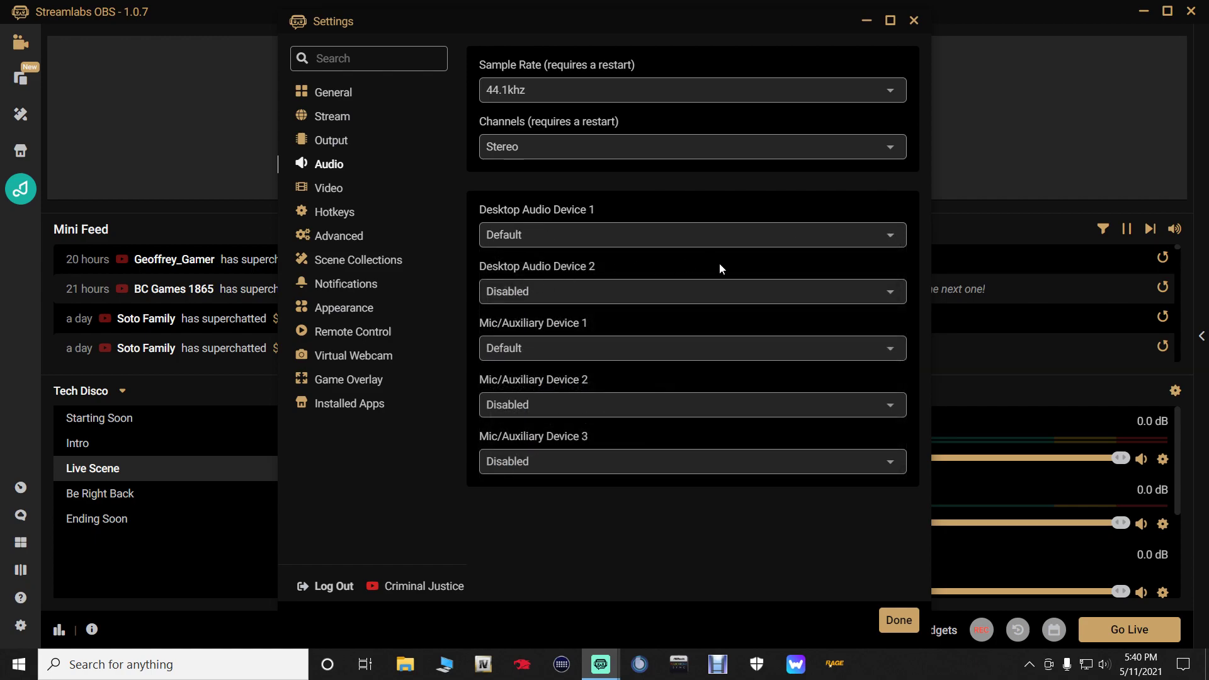
left_click(865, 241)
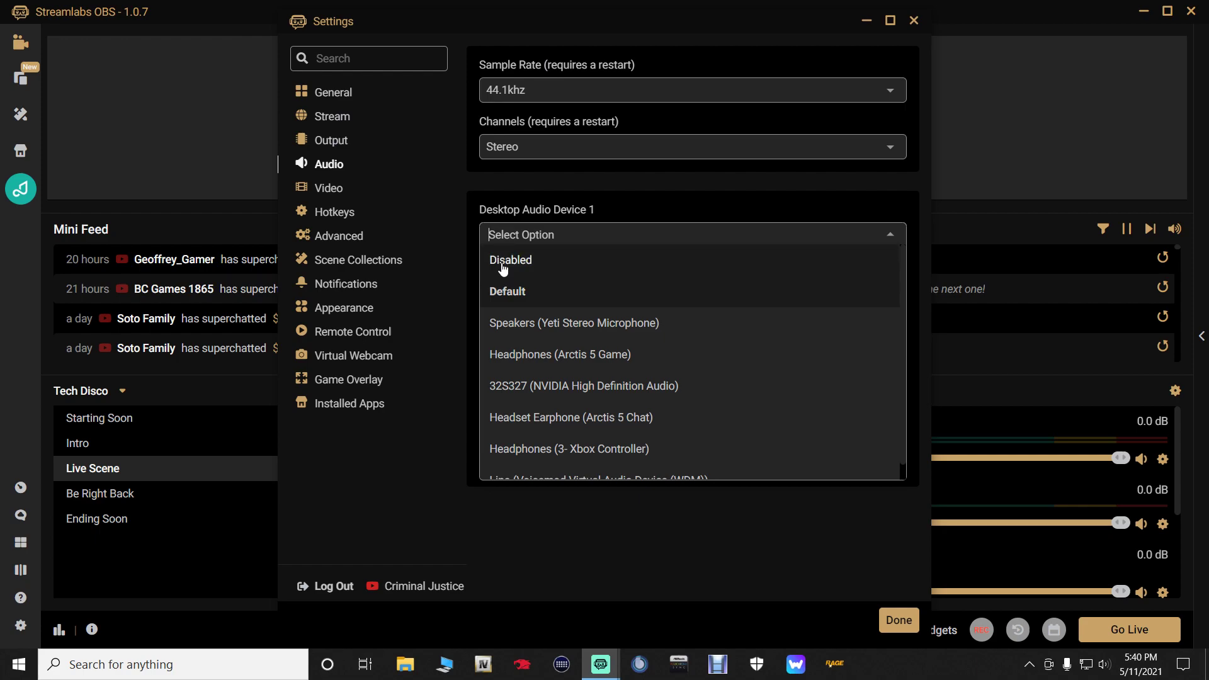
left_click(516, 293)
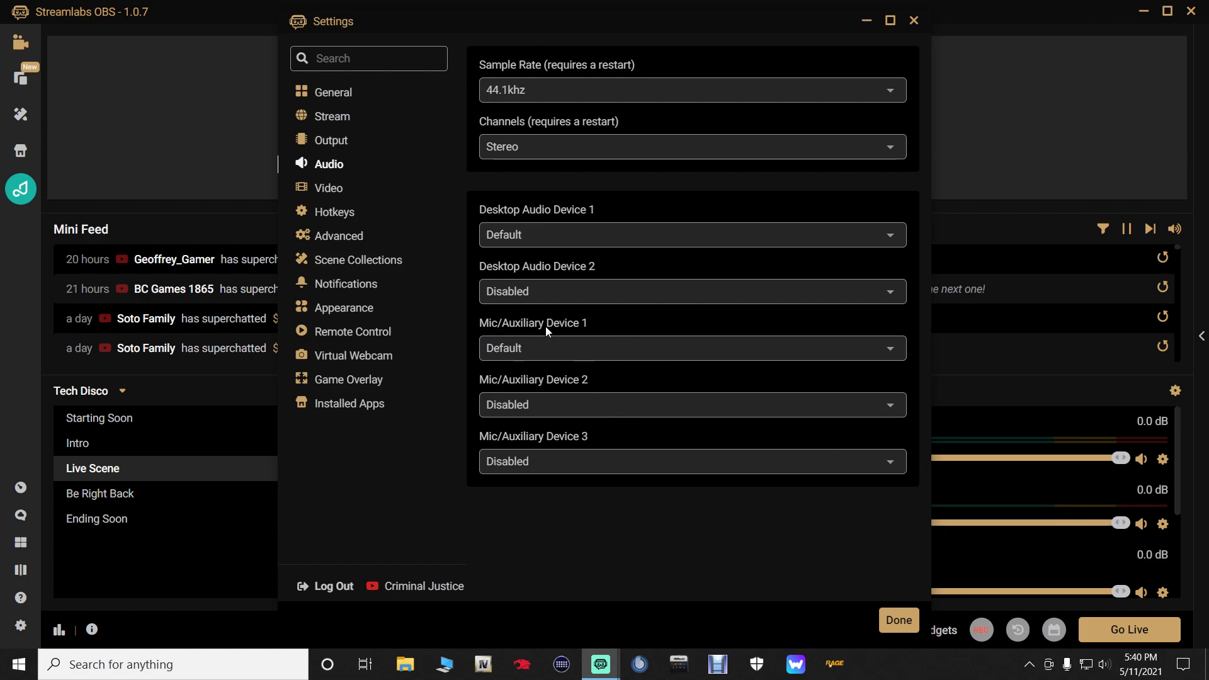
left_click(901, 356)
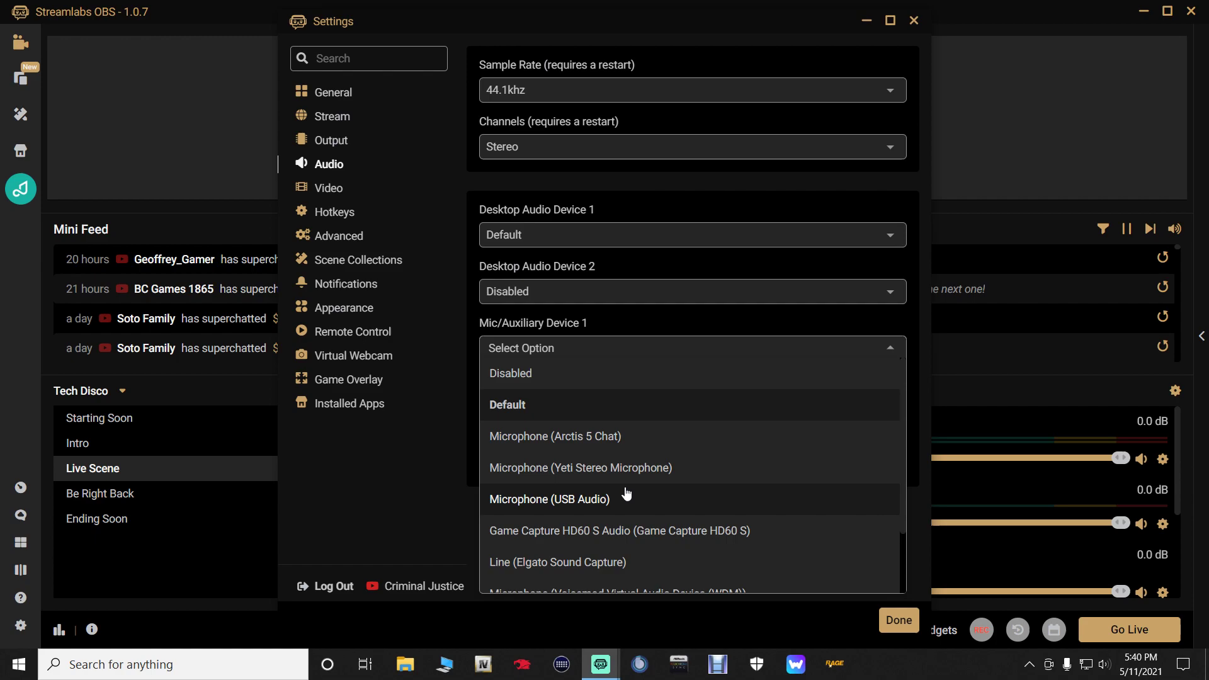
left_click(595, 474)
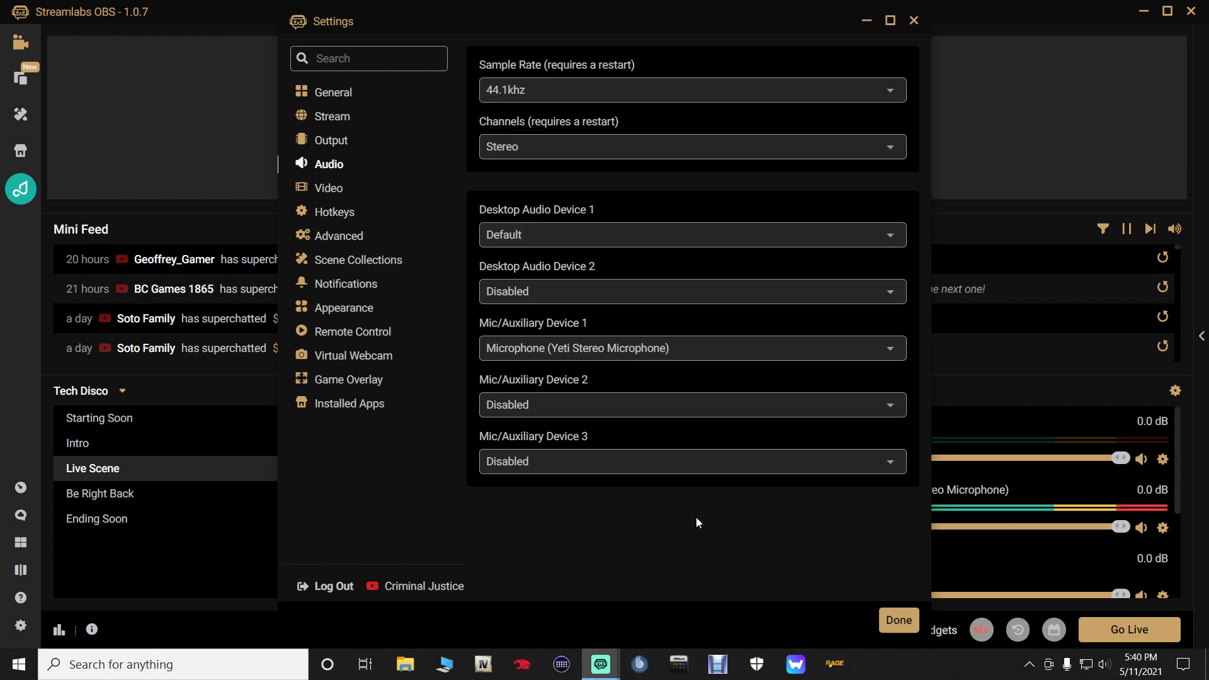
- Review the streaming encoder choices in the output settings without changing the selection
left_click(331, 119)
left_click(338, 138)
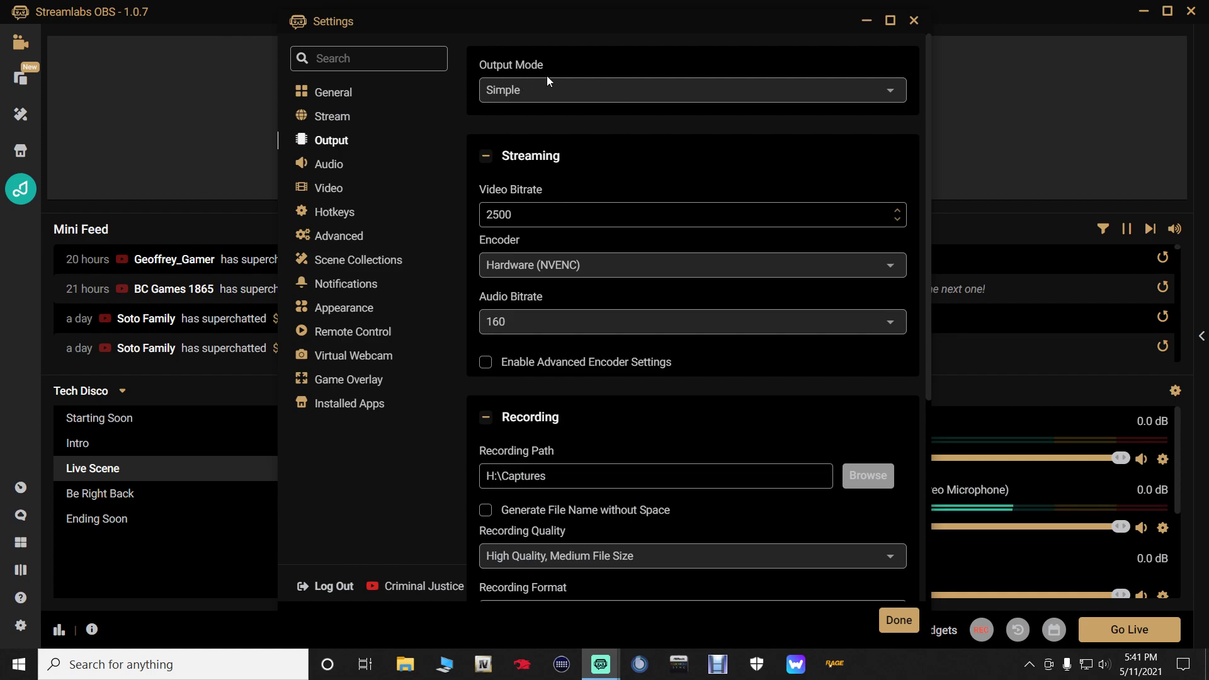
left_click(891, 269)
left_click(891, 270)
left_click(894, 276)
left_click(896, 276)
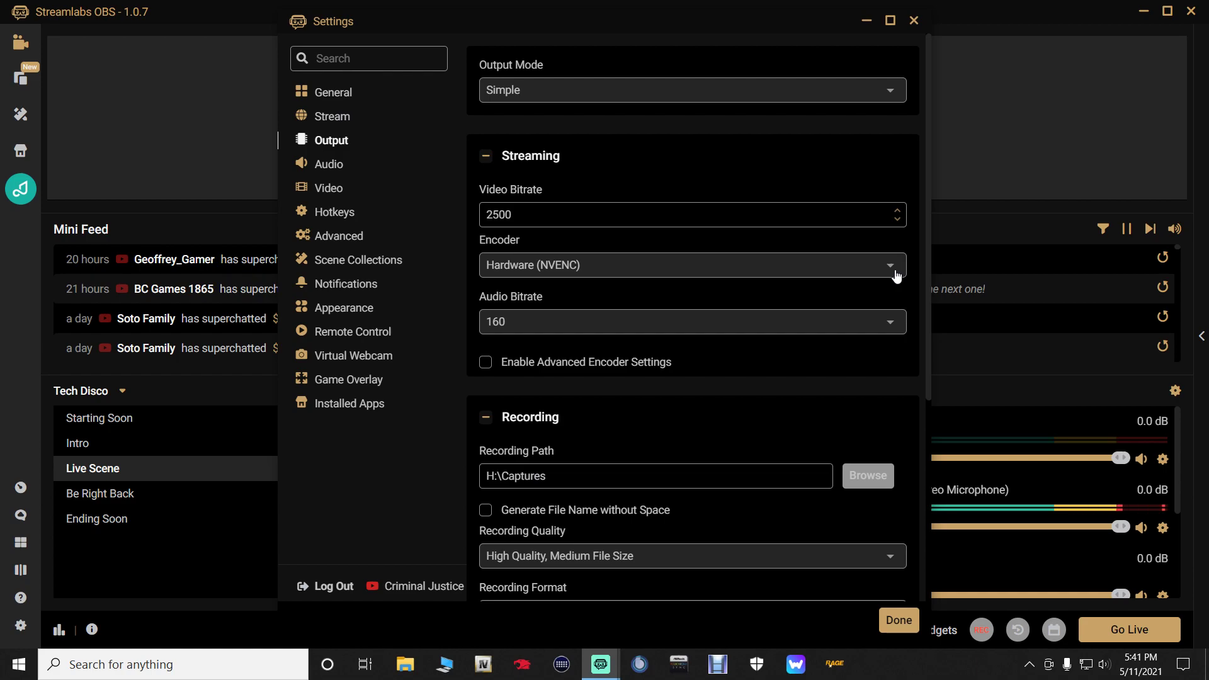
left_click(896, 276)
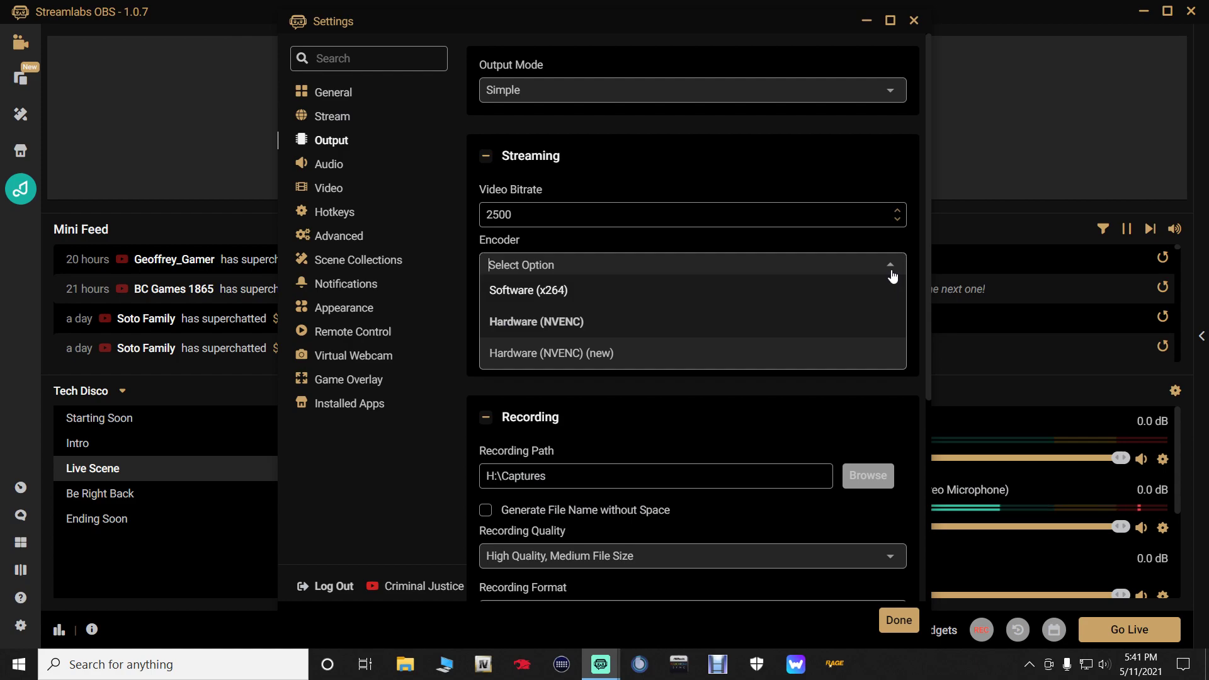
left_click(894, 276)
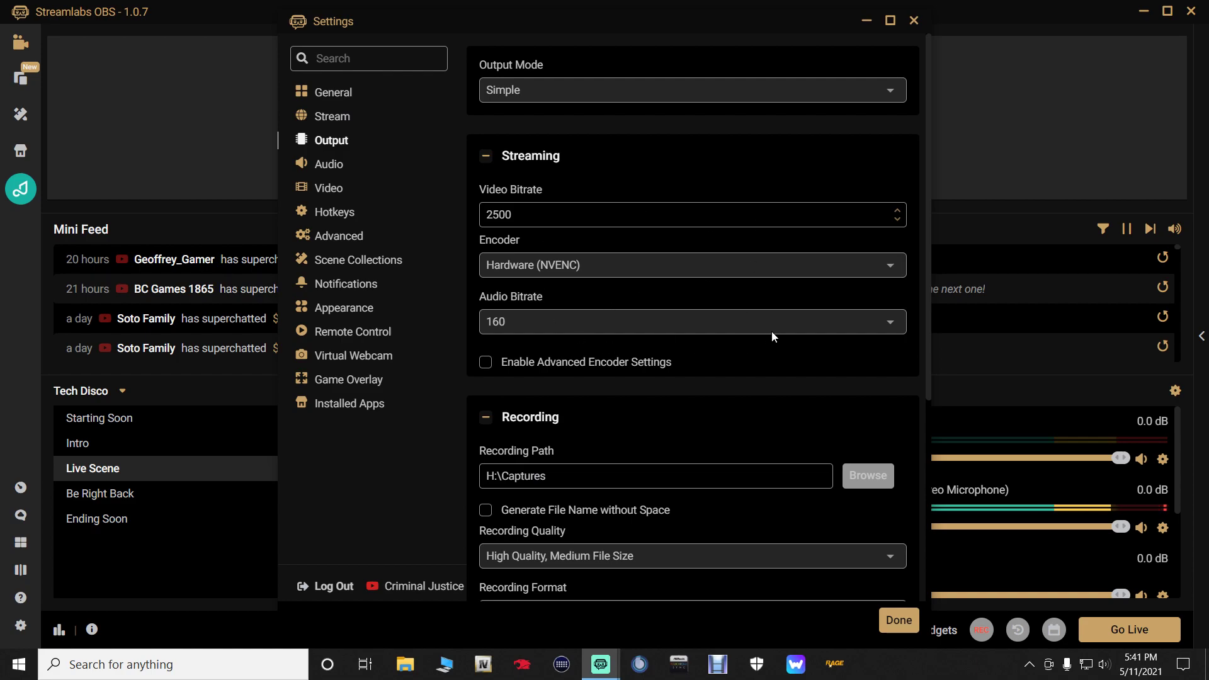
- Examine the recording settings, including the available recording formats, and the replay buffer settings
scroll(891, 391, "down", 3)
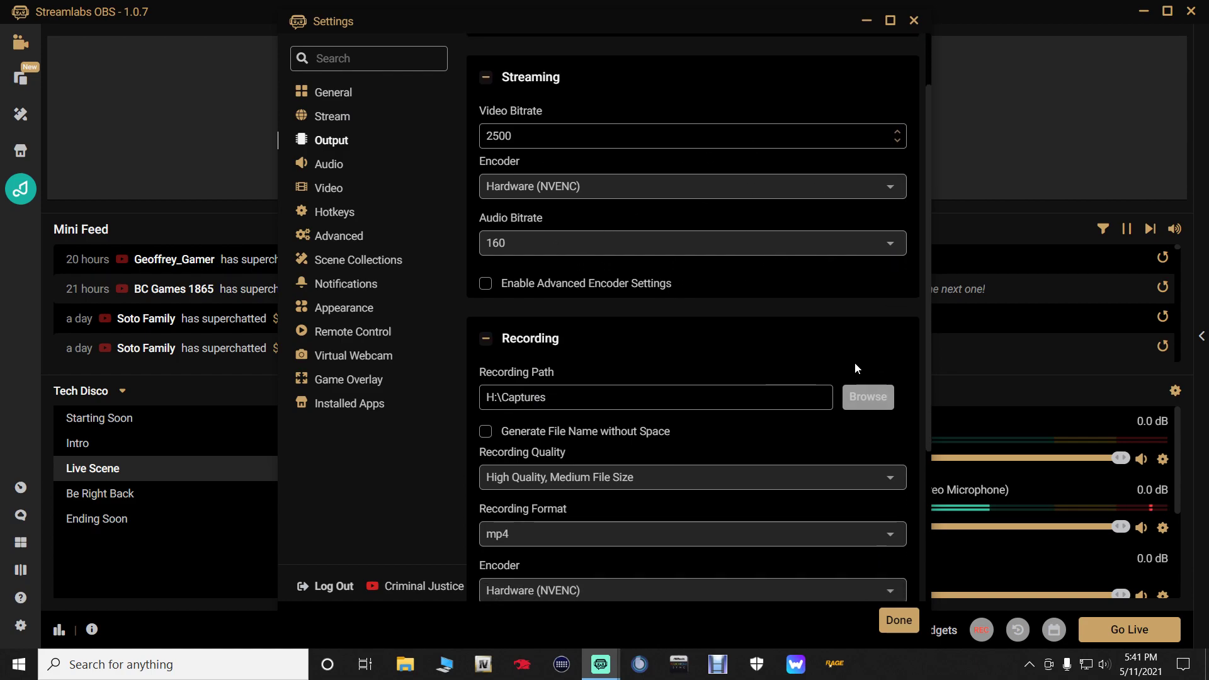
scroll(742, 458, "down", 3)
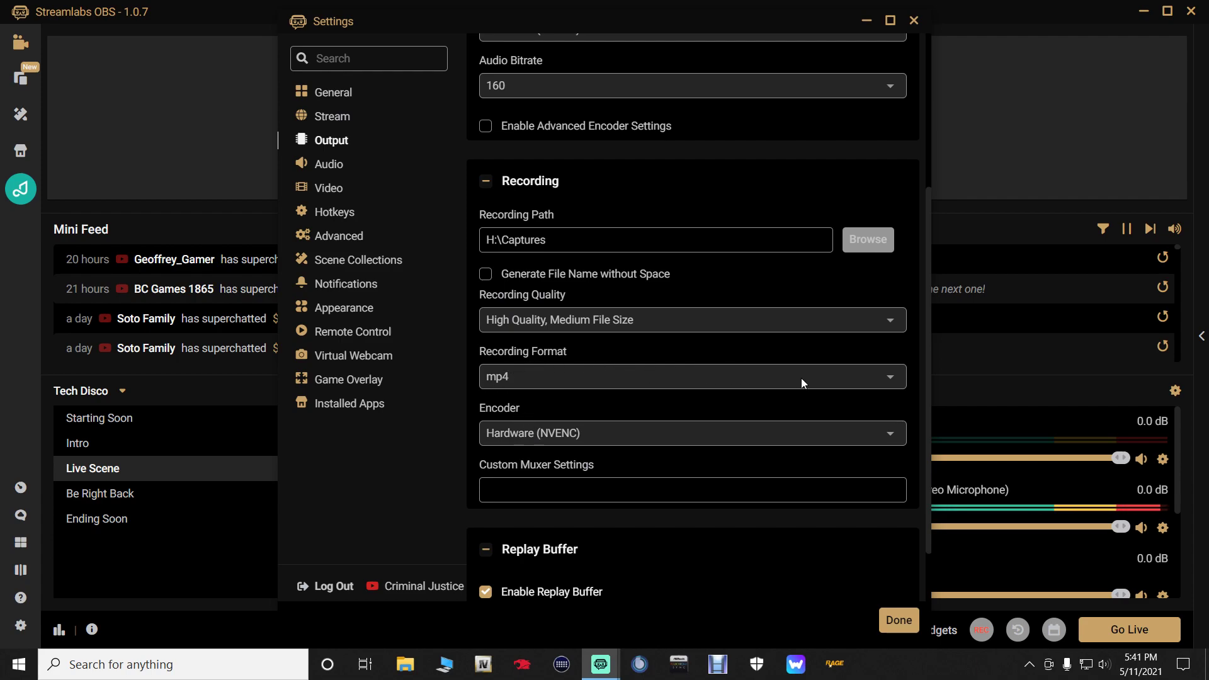
left_click(897, 387)
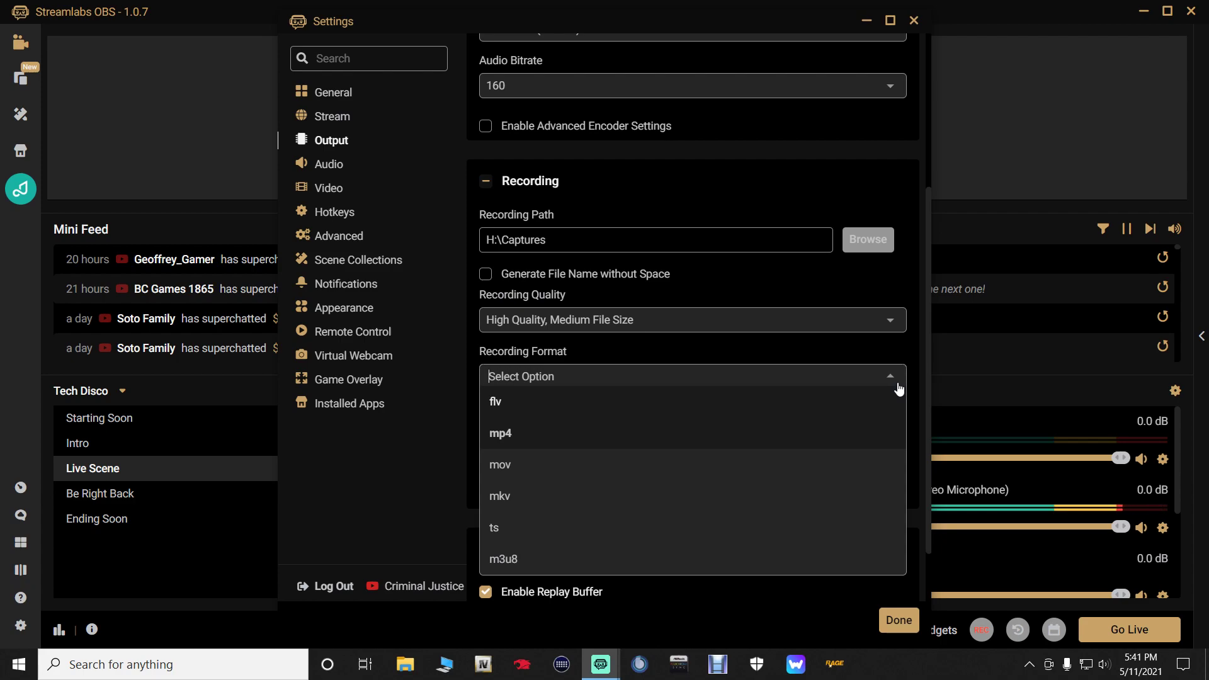
left_click(899, 388)
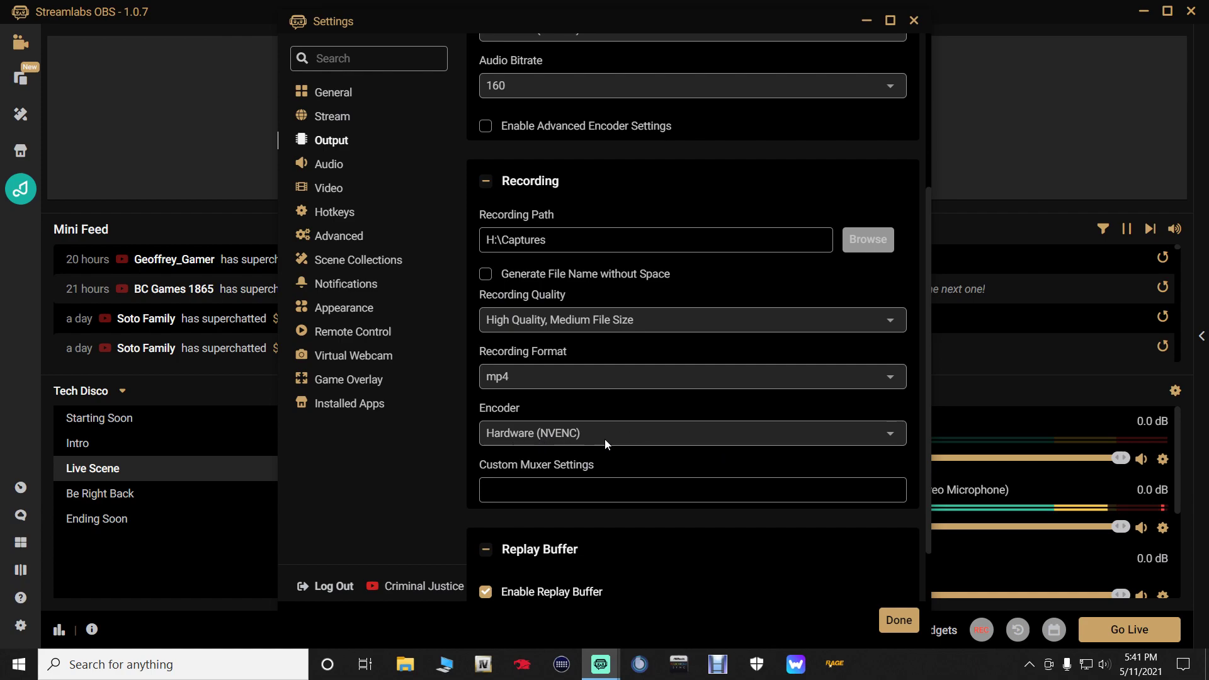
scroll(660, 447, "down", 1)
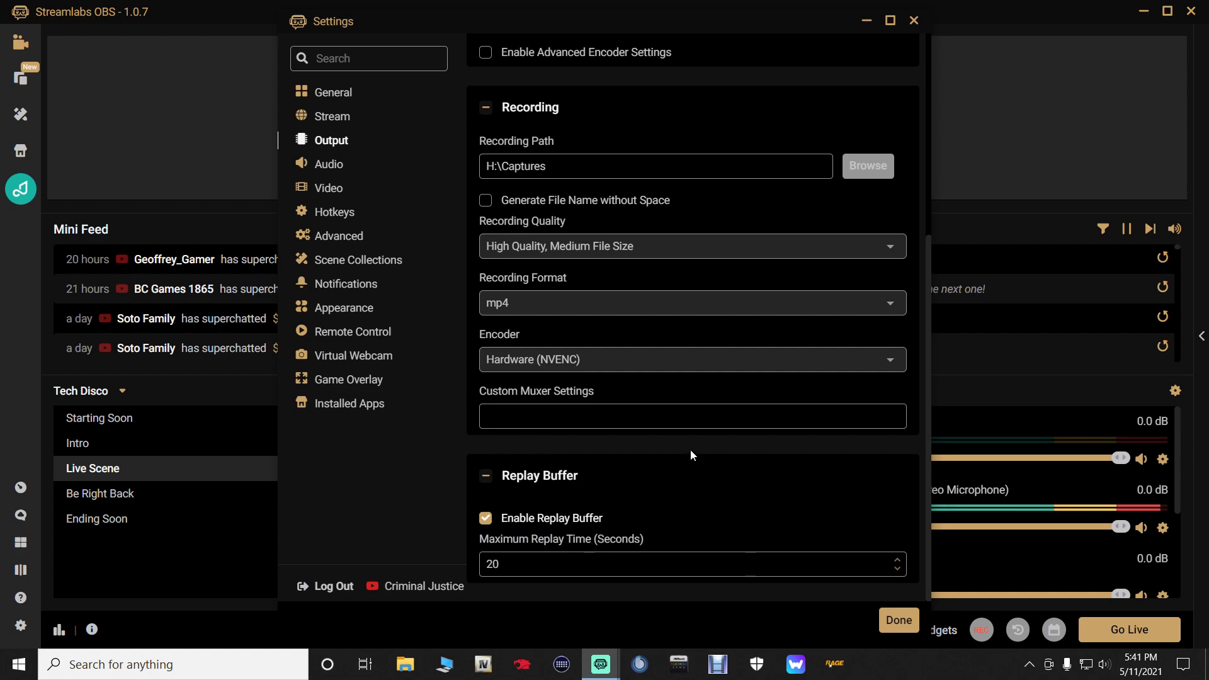
- Review the available output (scaled) resolutions in the video settings
left_click(339, 192)
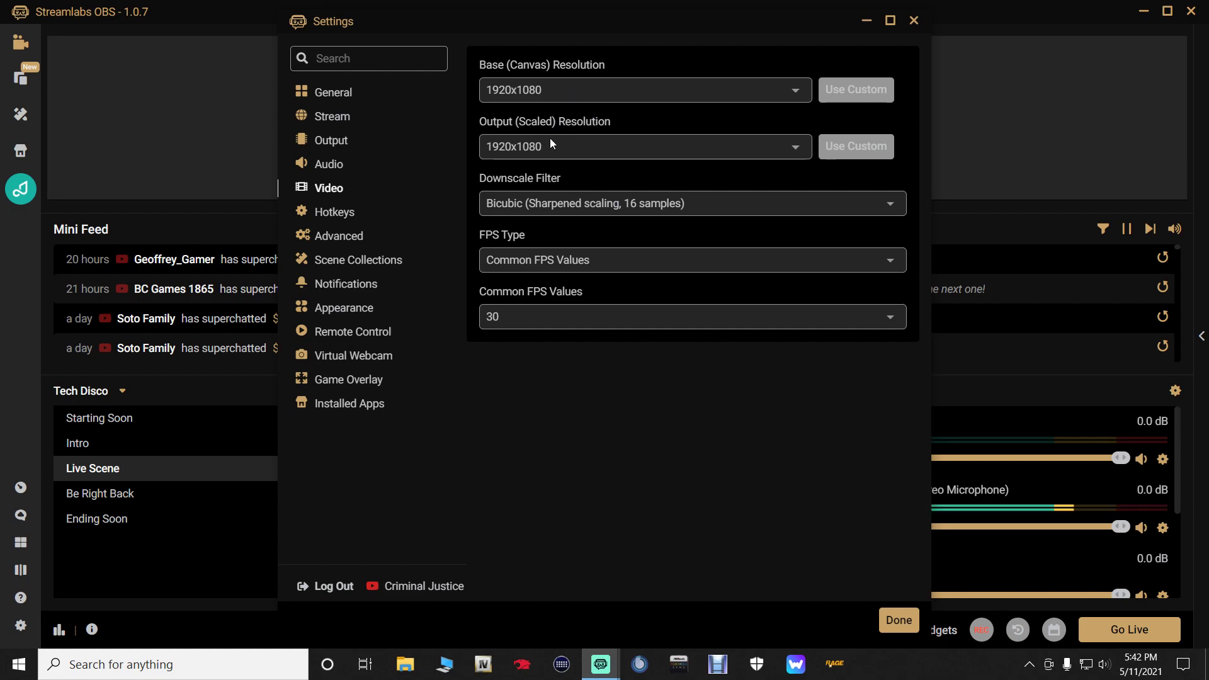
left_click(739, 152)
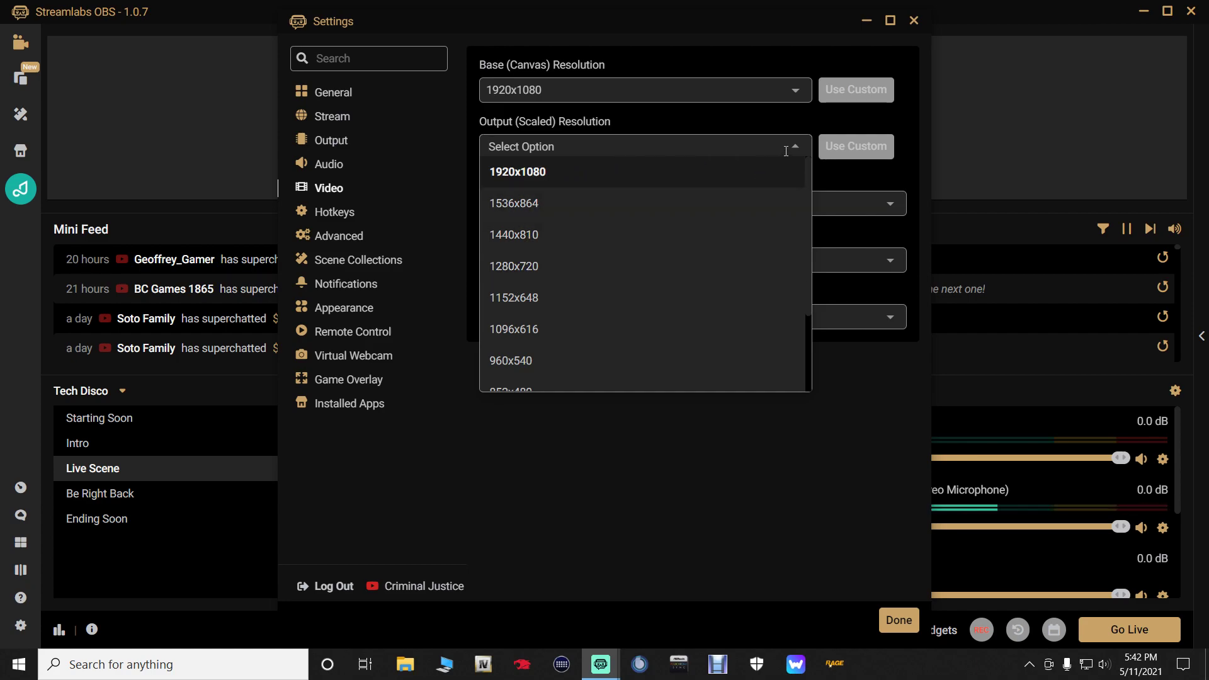
left_click(805, 156)
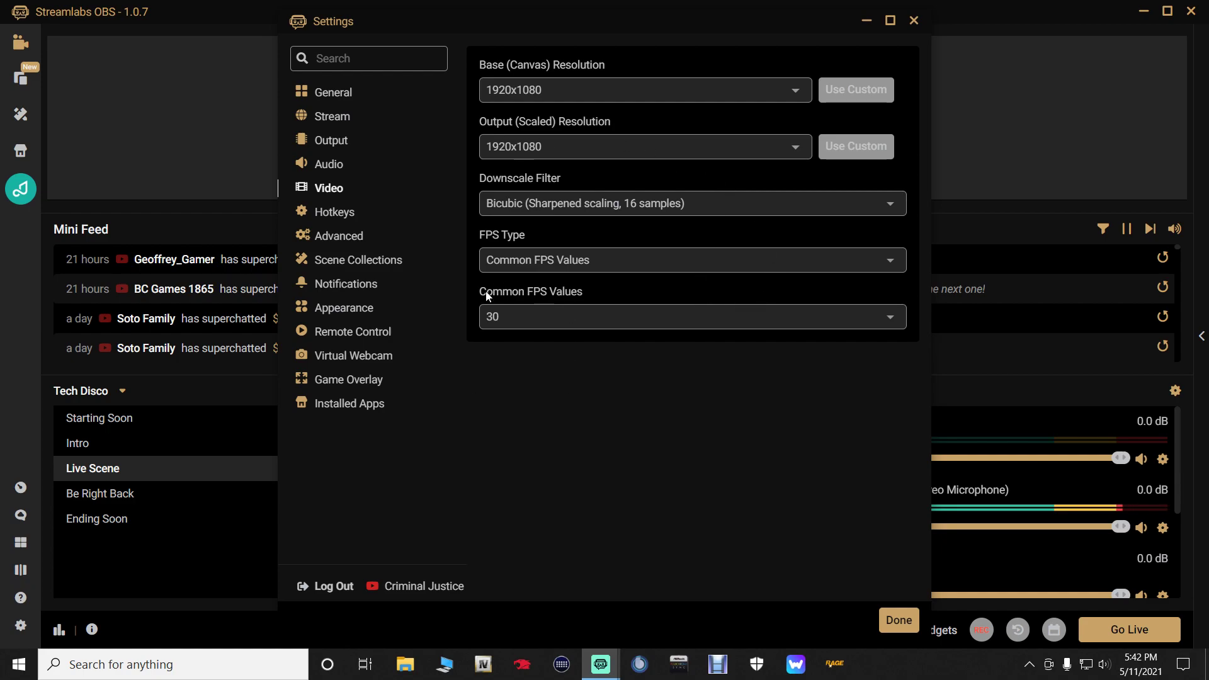
- Look through the remaining settings categories from Hotkeys to Installed Apps, recheck Output, Stream and General, and close the settings
left_click(343, 218)
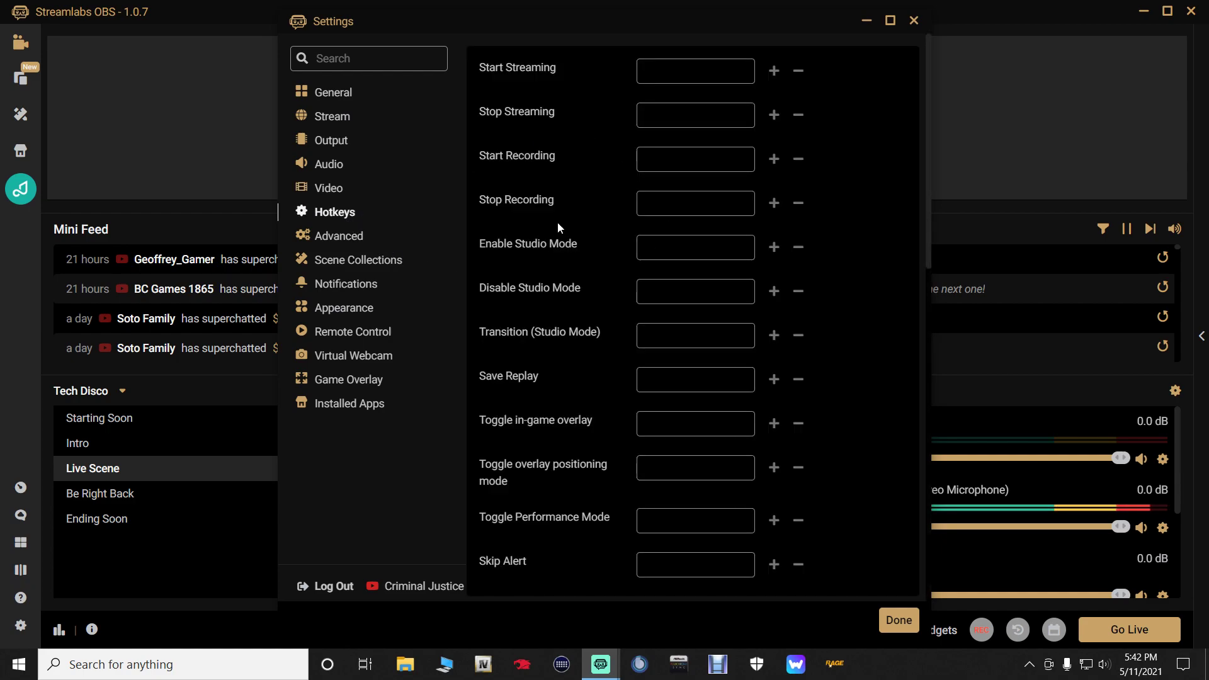
left_click(334, 232)
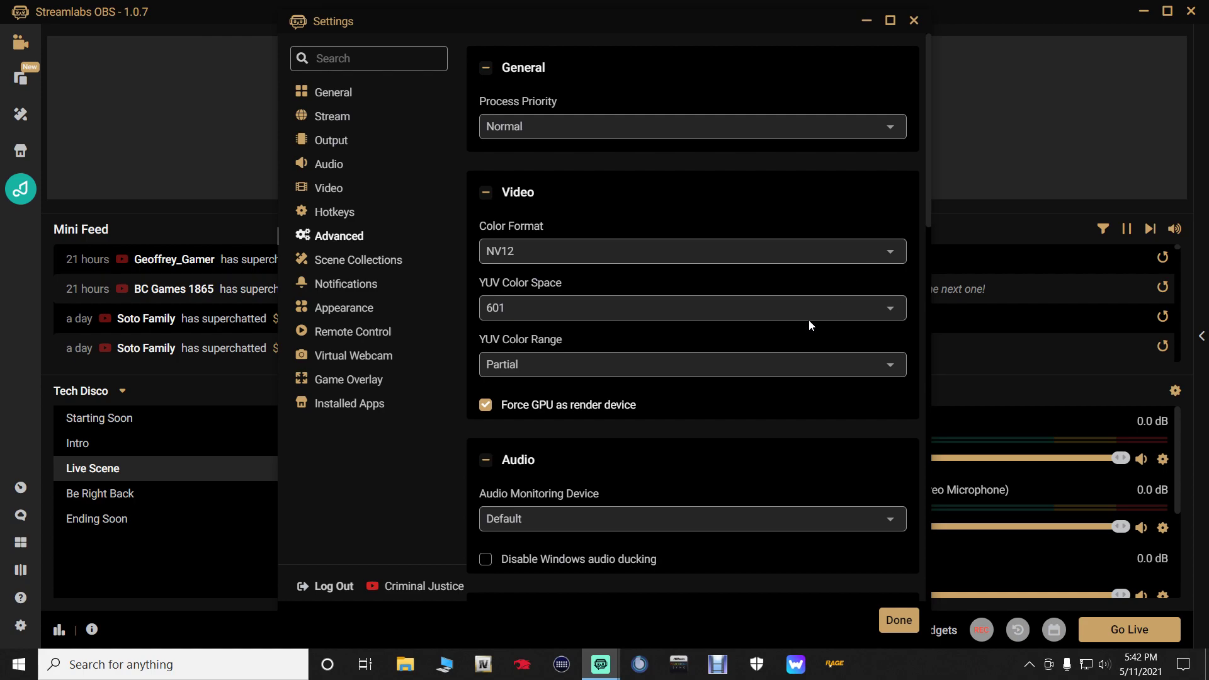
left_click(342, 261)
left_click(340, 285)
left_click(340, 309)
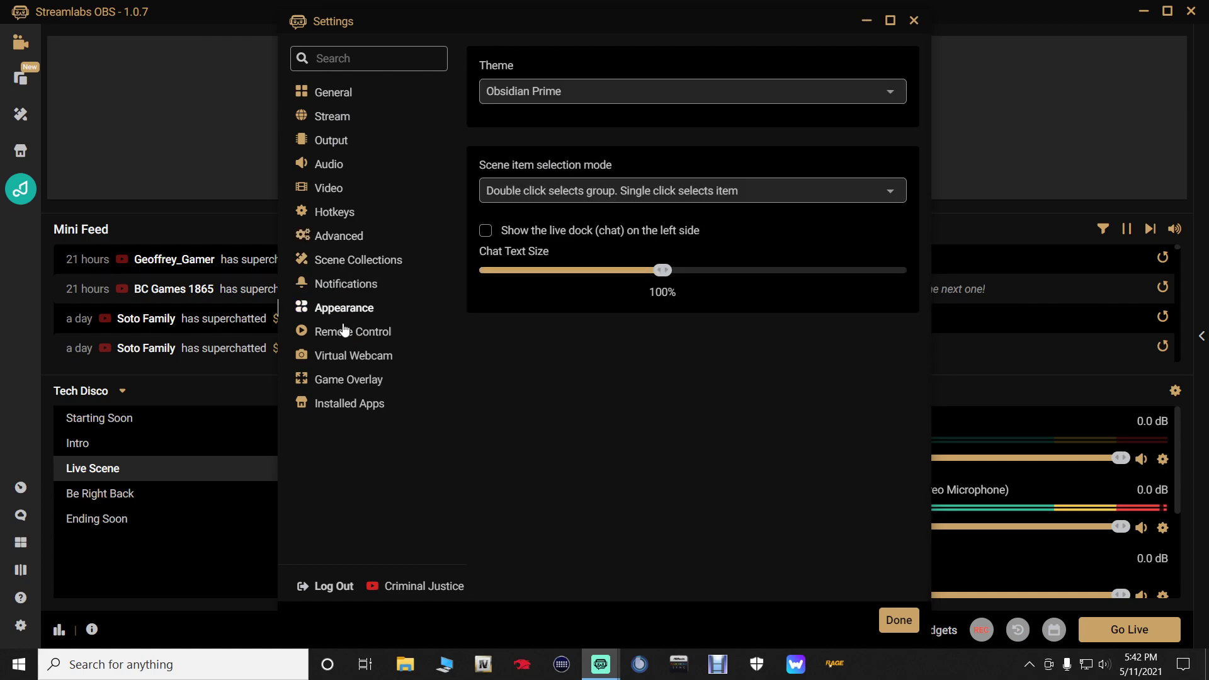
left_click(341, 333)
left_click(342, 357)
left_click(346, 405)
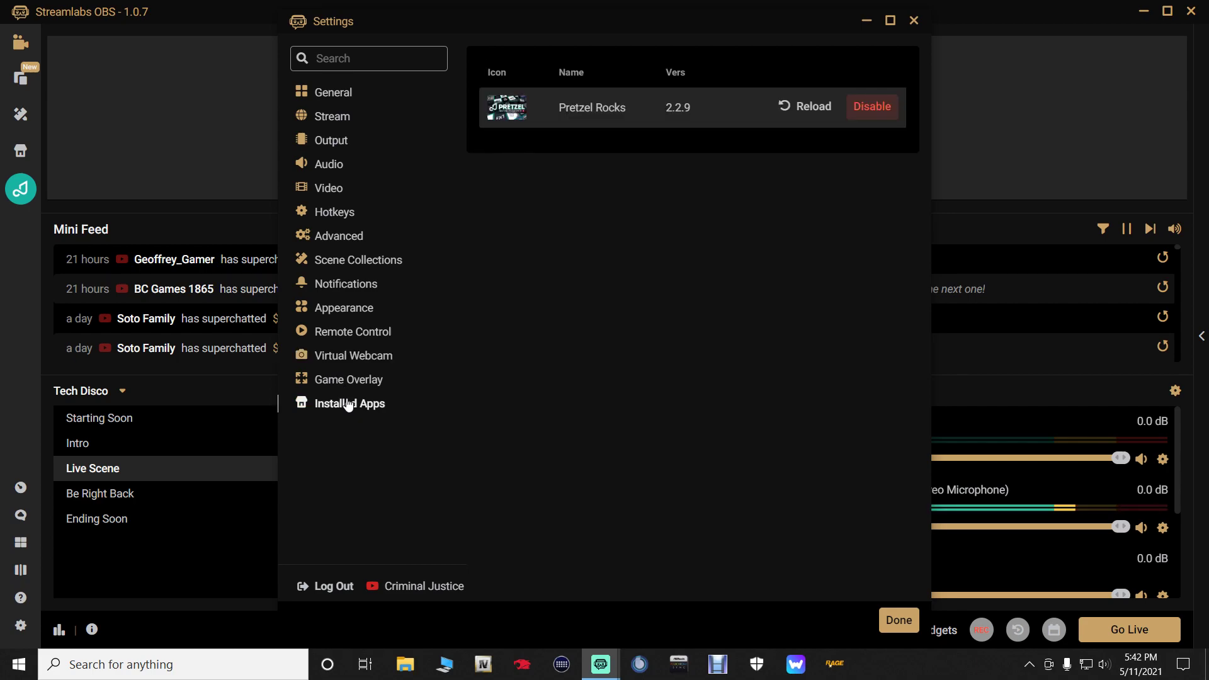
left_click(338, 147)
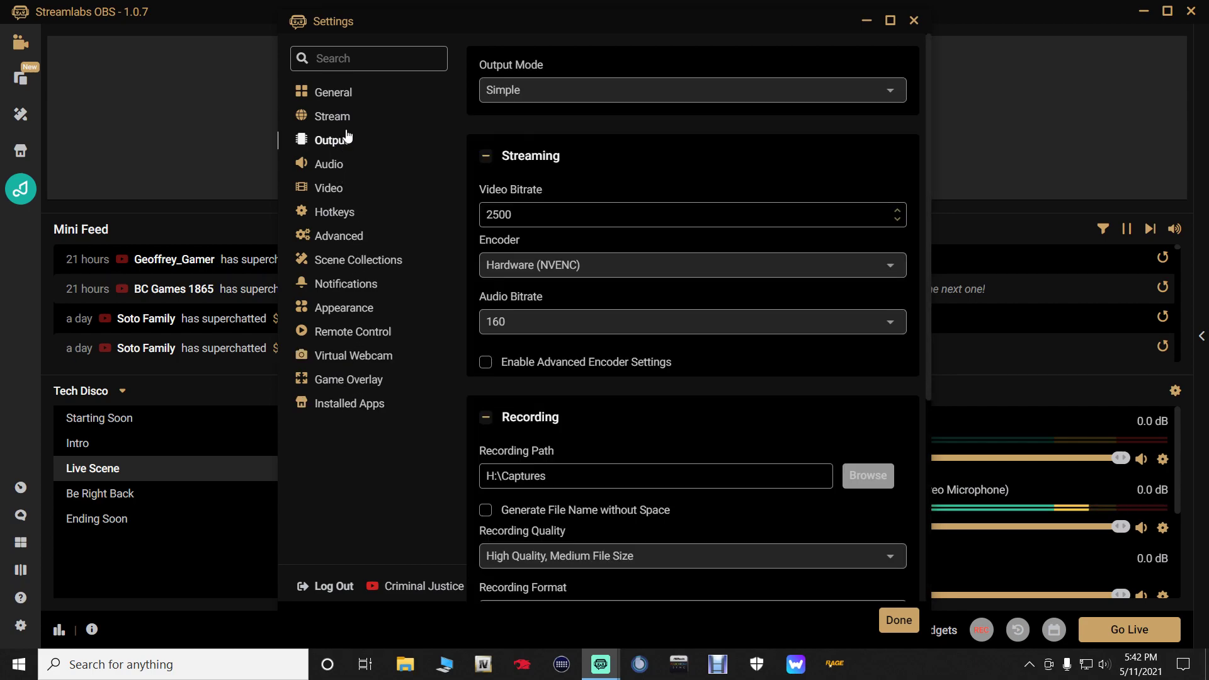
left_click(347, 127)
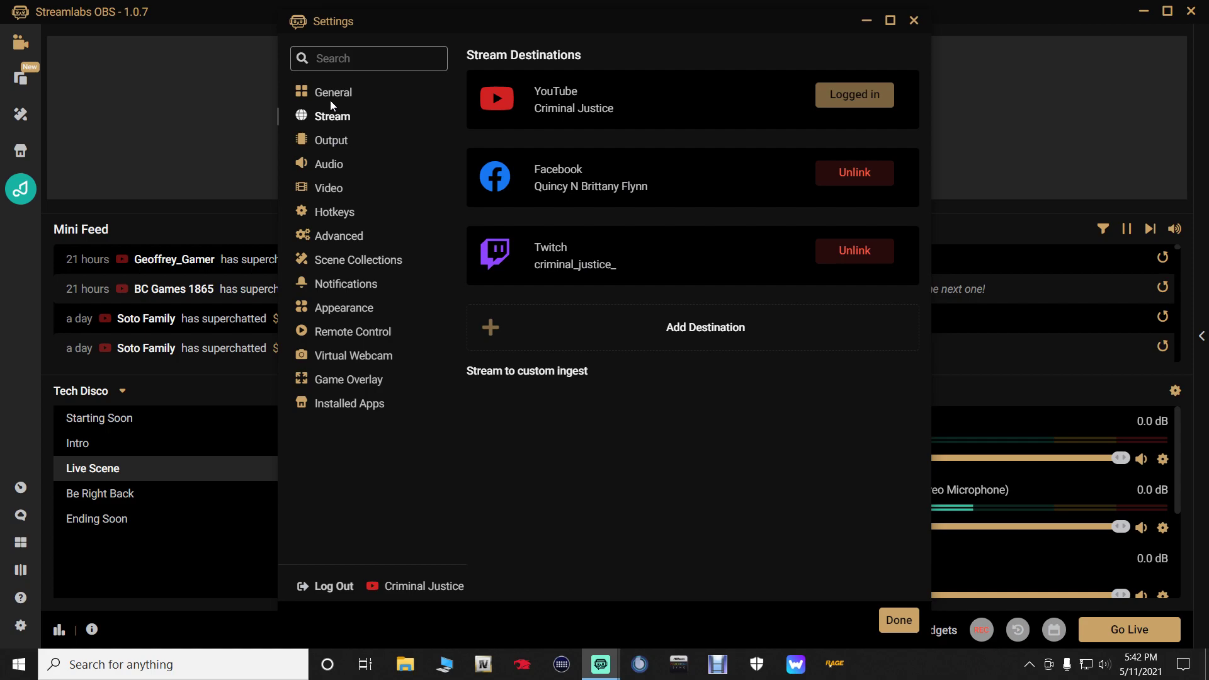
left_click(336, 102)
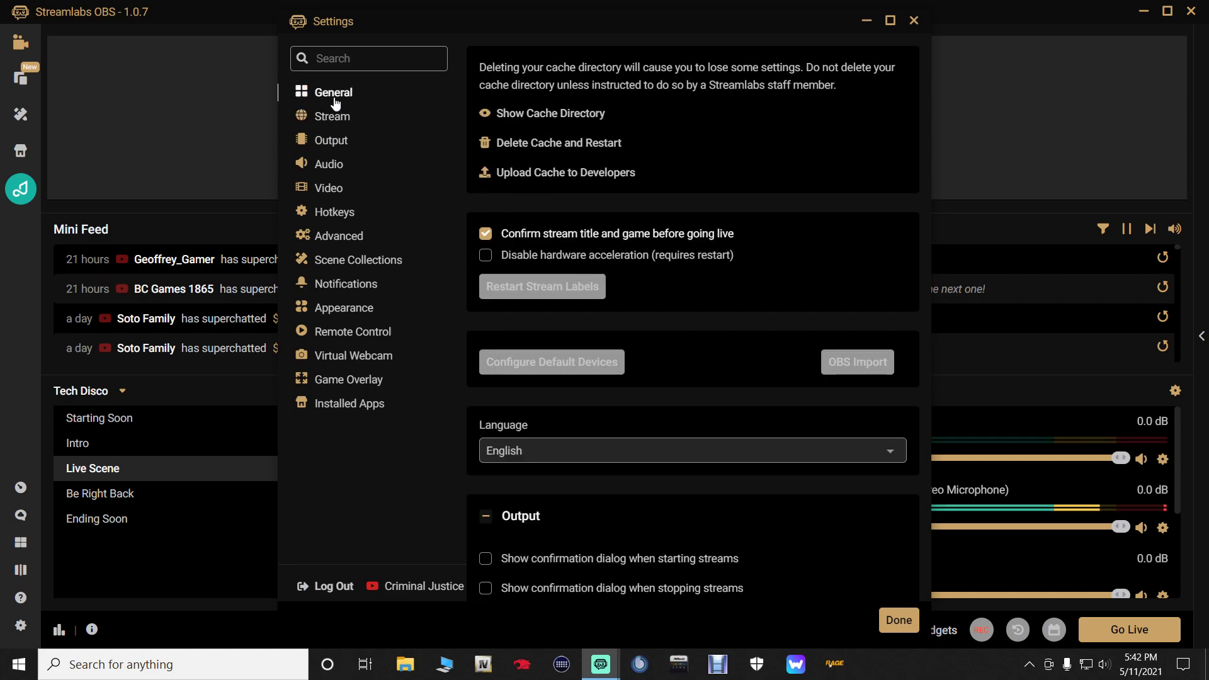
left_click(899, 623)
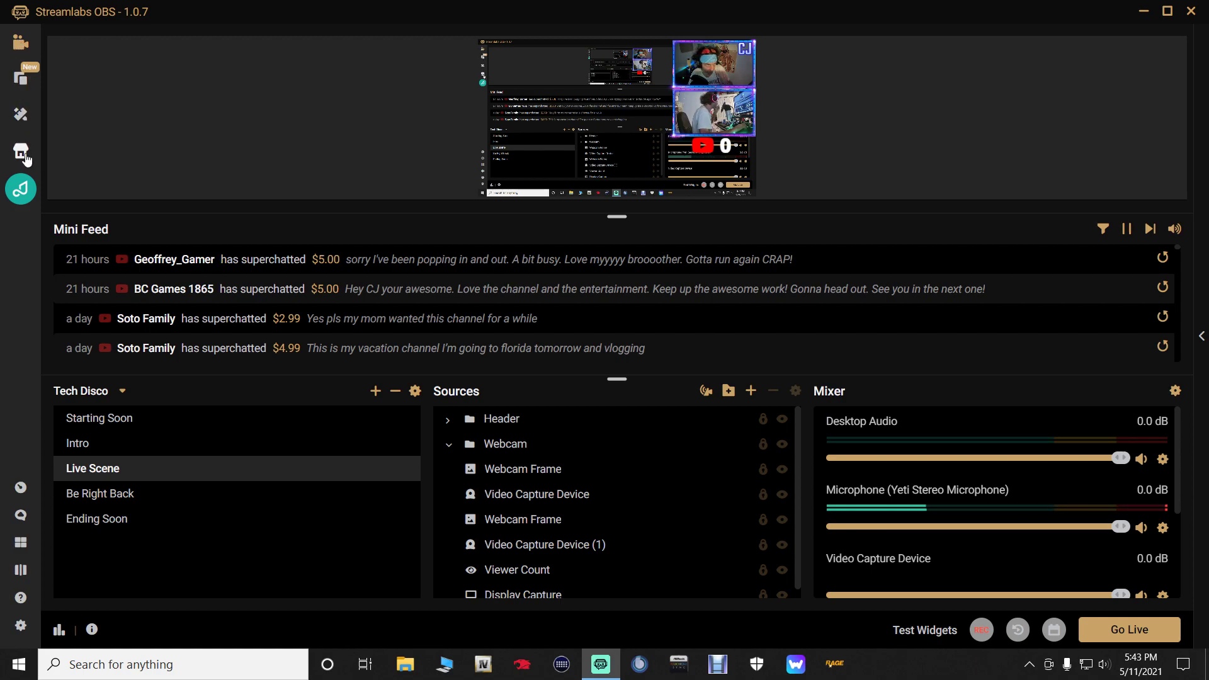
- Open the Alert Box Library and look at the Shade Alert Box theme
left_click(27, 80)
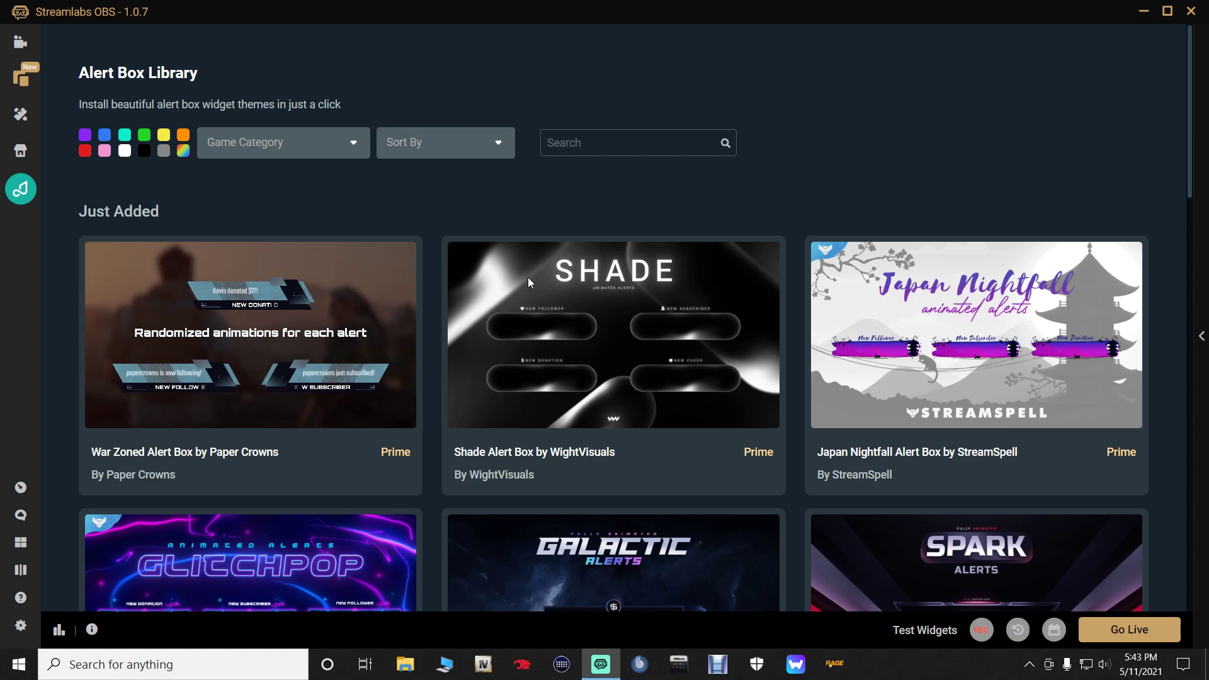
mouse_move(528, 277)
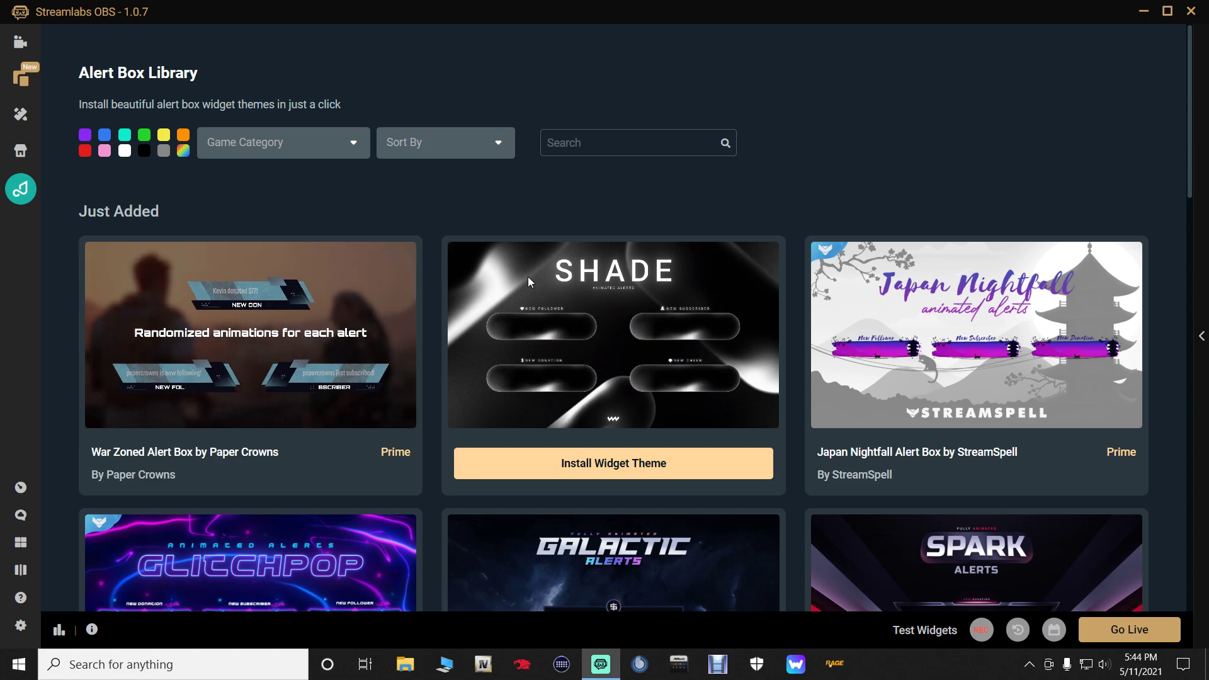
- Search the Alert Box Library for "free"
left_click(592, 149)
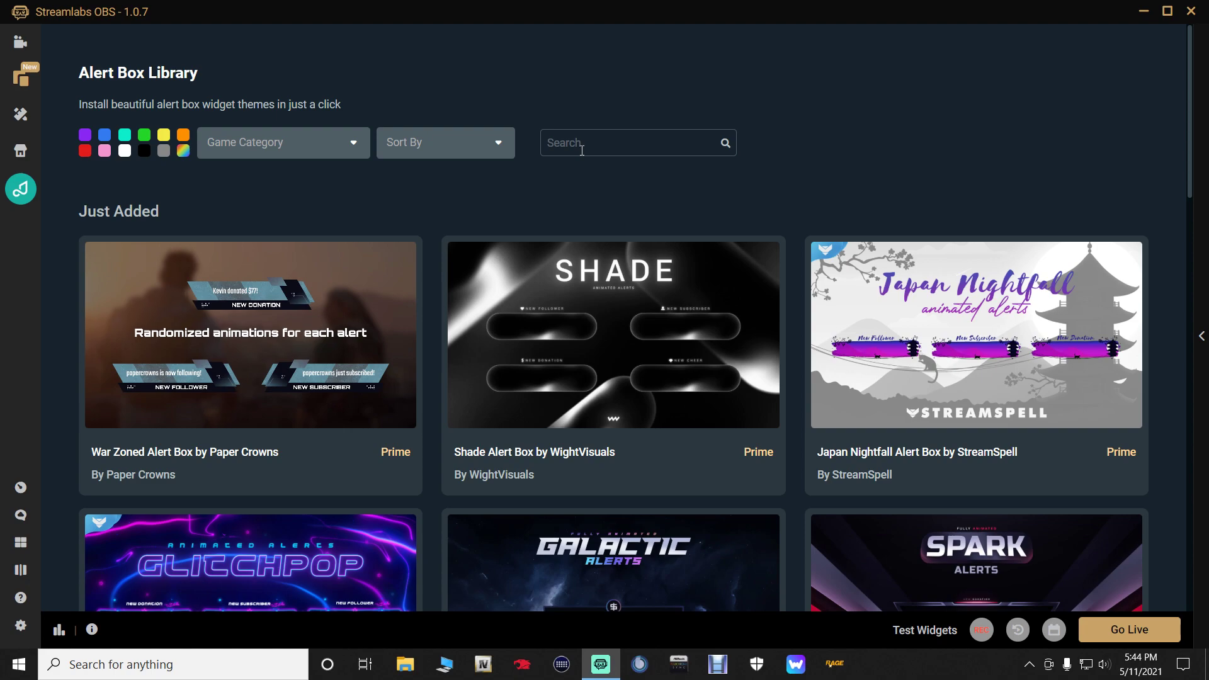
type("g")
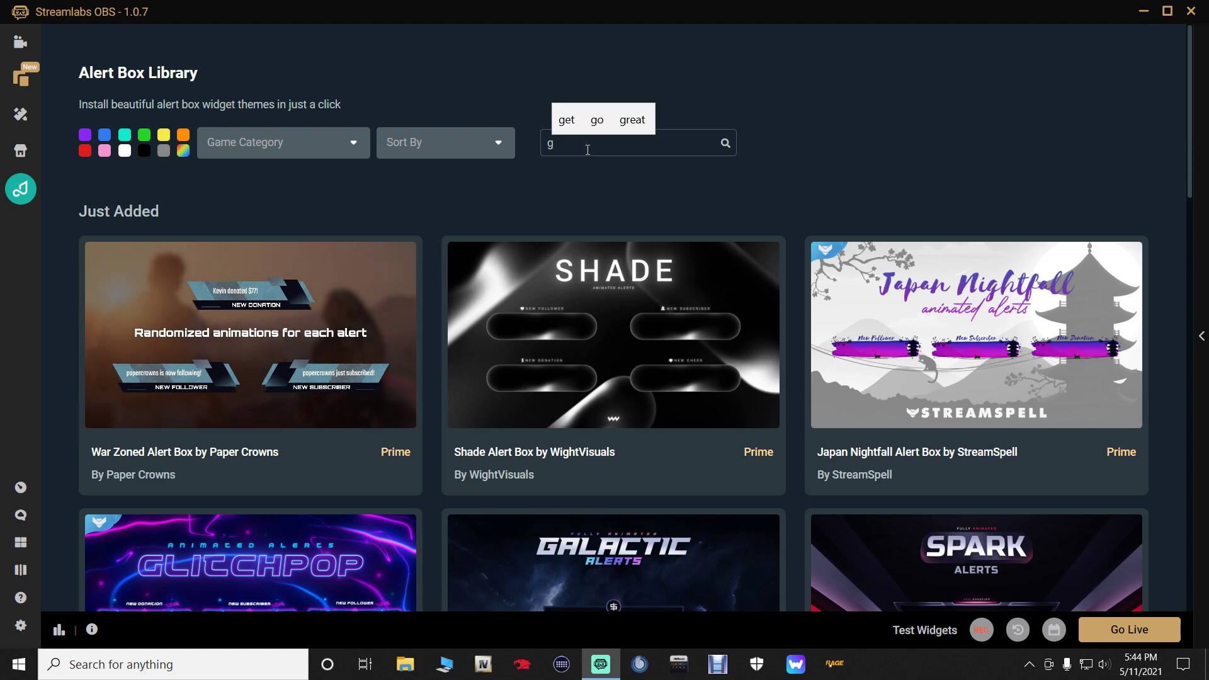
key("BackSpace")
type("fr")
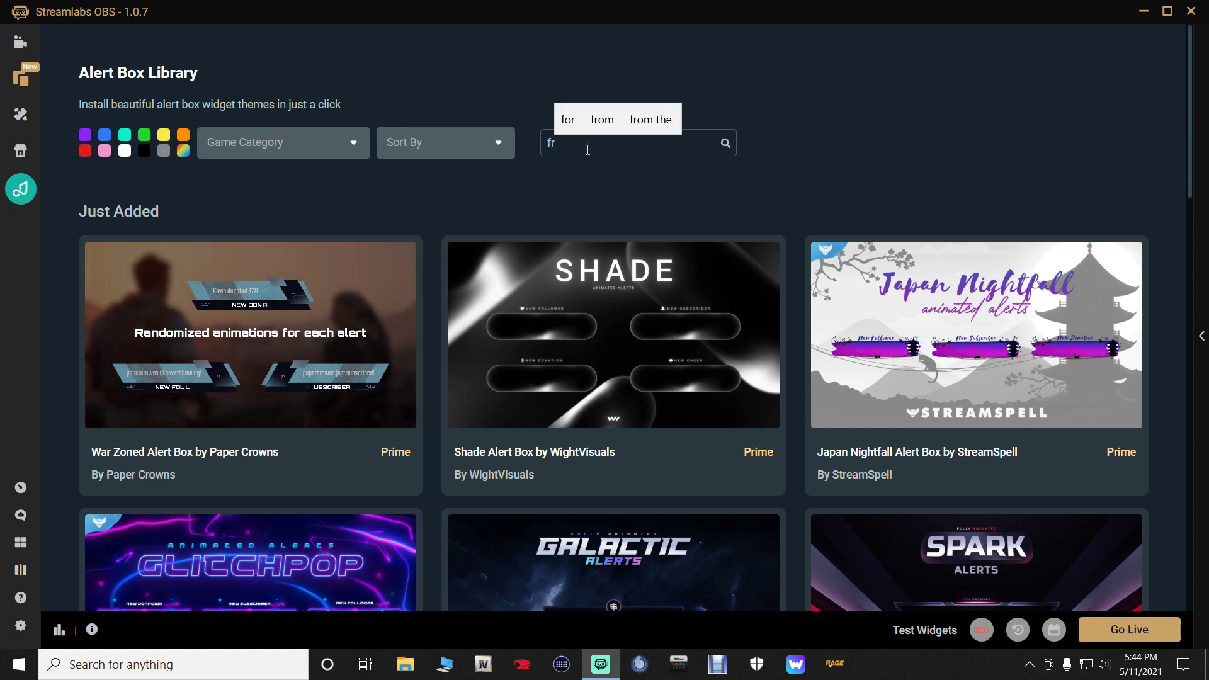
type("ee")
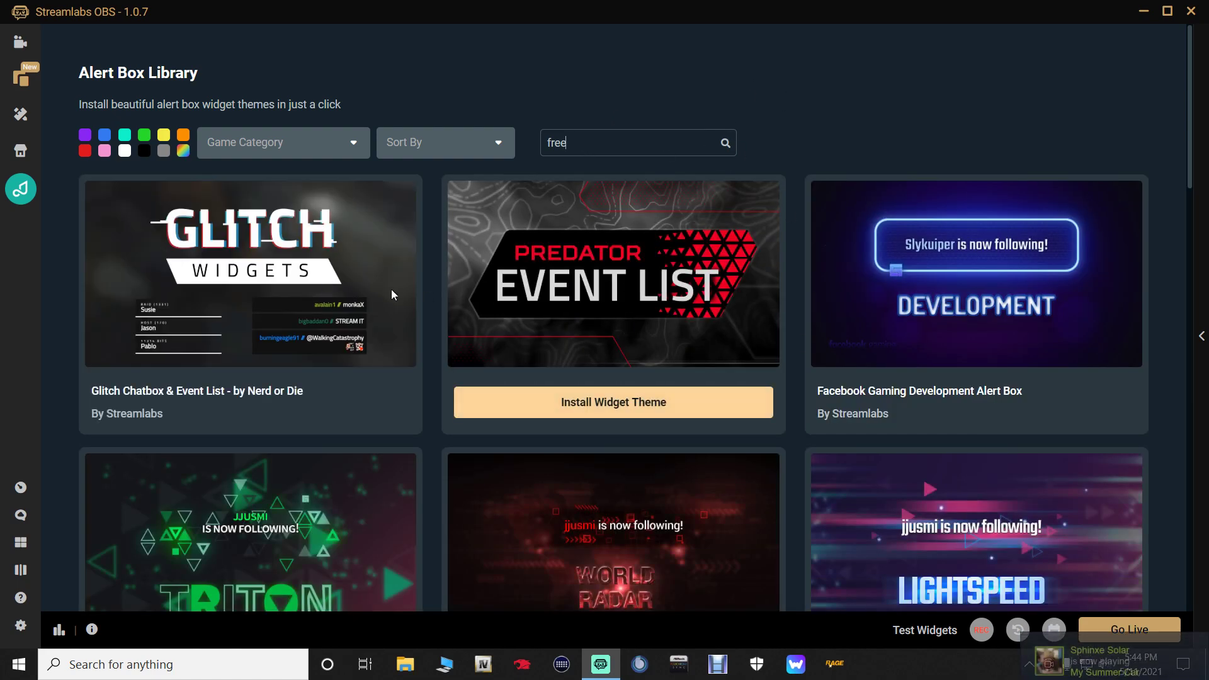
- Preview the Glitch, Predator and Facebook Gaming Development themes, look through the other free themes, and filter them by red
mouse_move(273, 276)
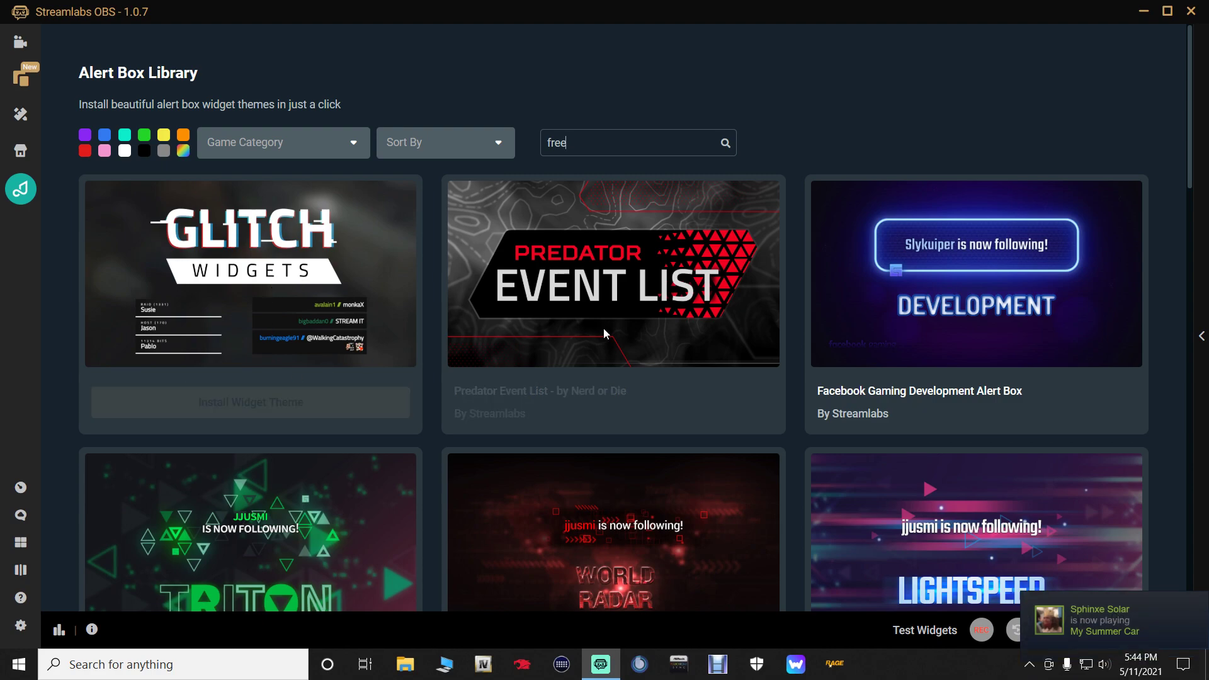
mouse_move(605, 333)
mouse_move(880, 334)
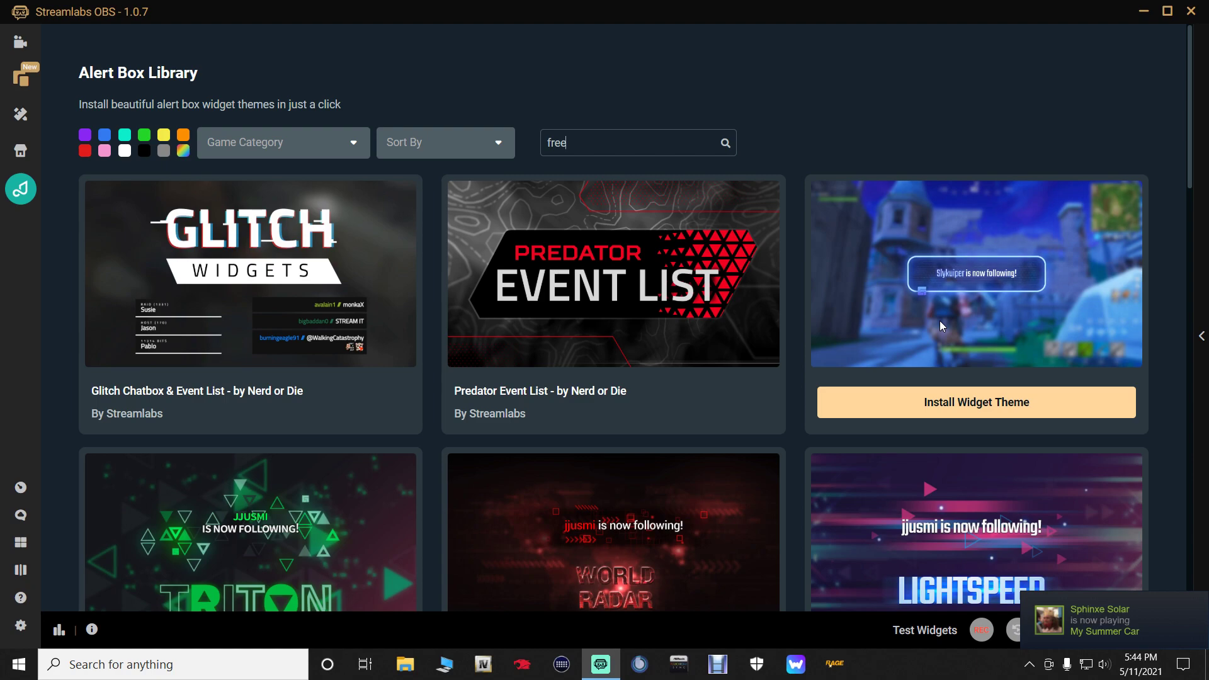
mouse_move(591, 298)
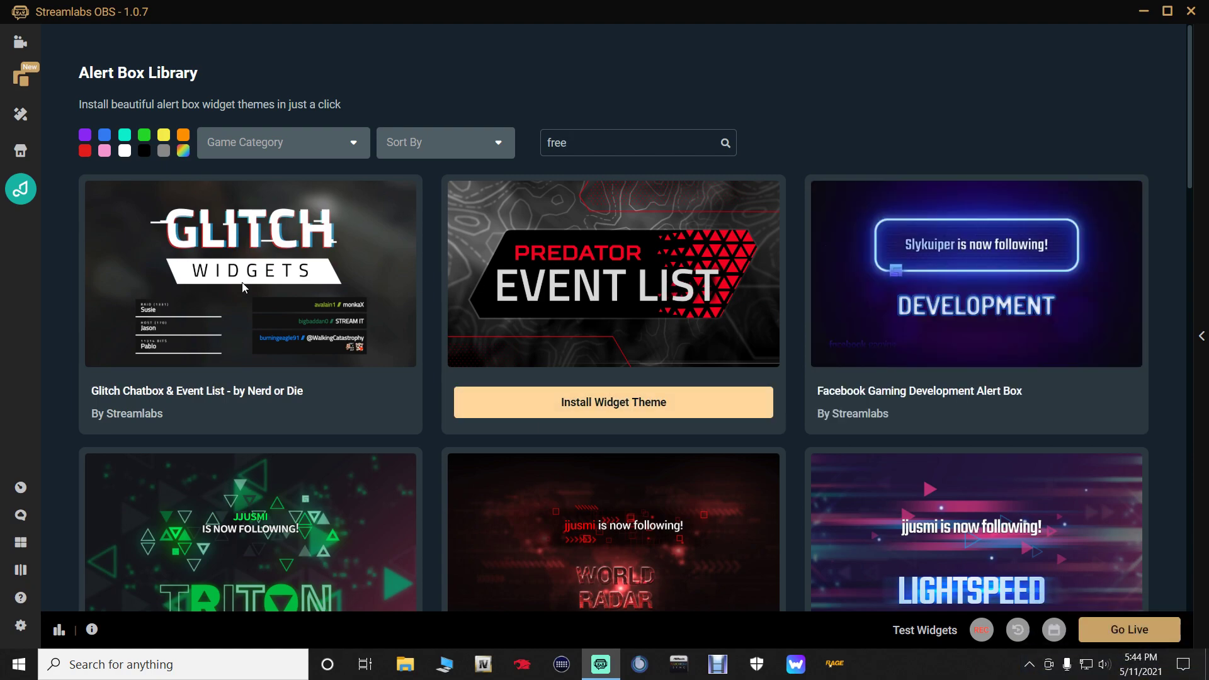
mouse_move(955, 291)
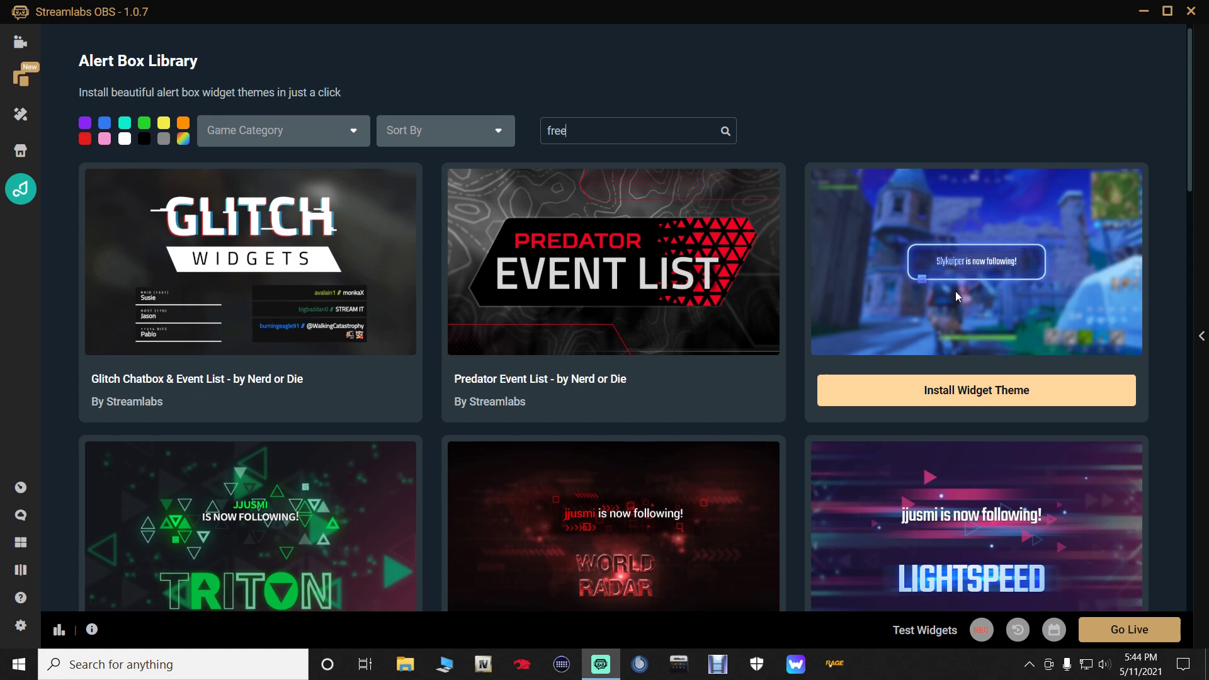
scroll(955, 292, "down", 4)
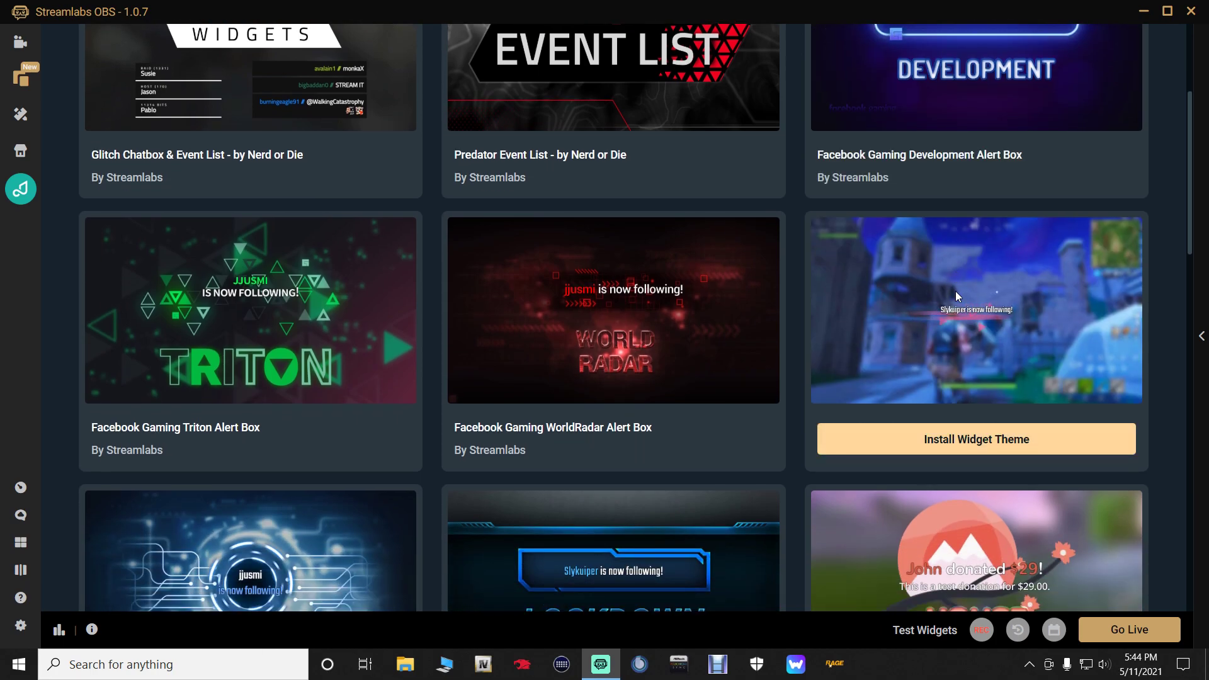
scroll(955, 291, "down", 4)
scroll(749, 349, "down", 9)
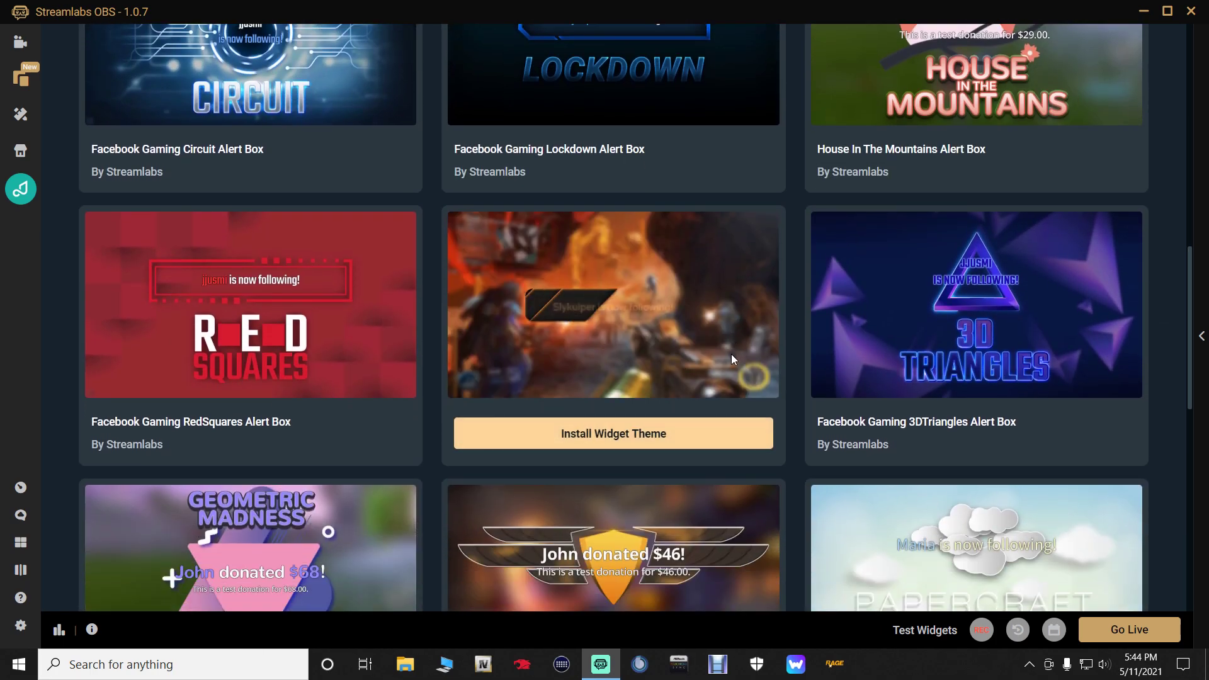
scroll(706, 334, "up", 15)
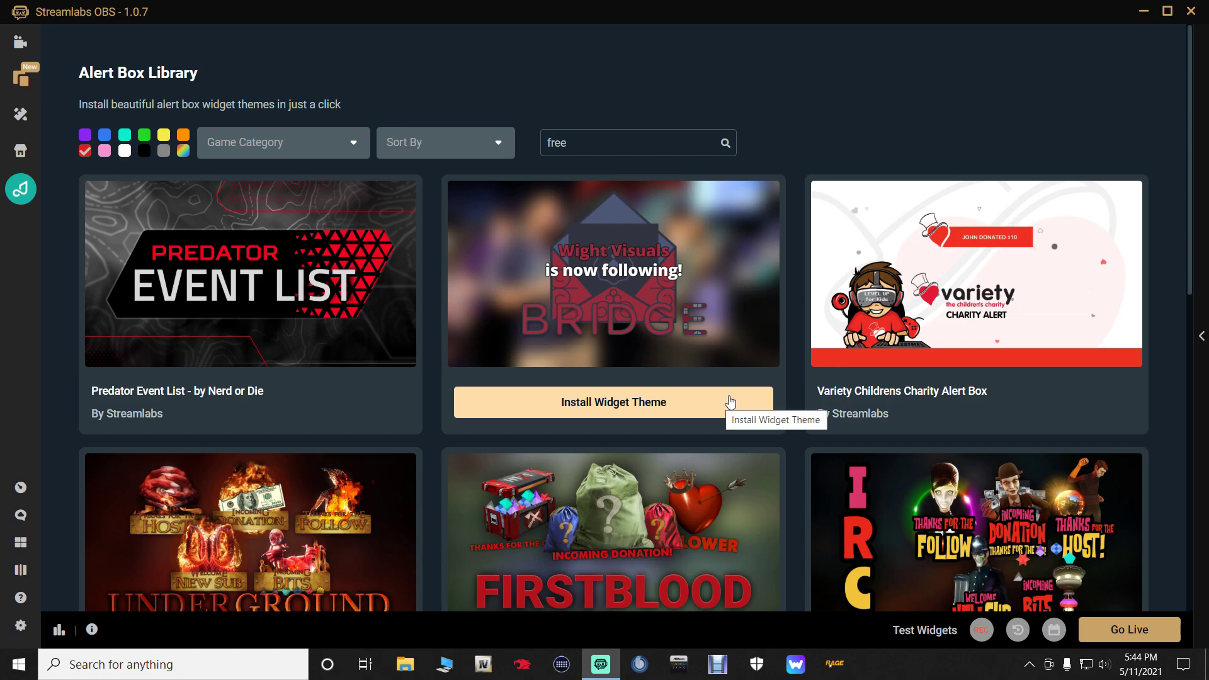
- Look through the red themes in the library and install the Firstblood Alert Box widget theme
scroll(744, 398, "down", 4)
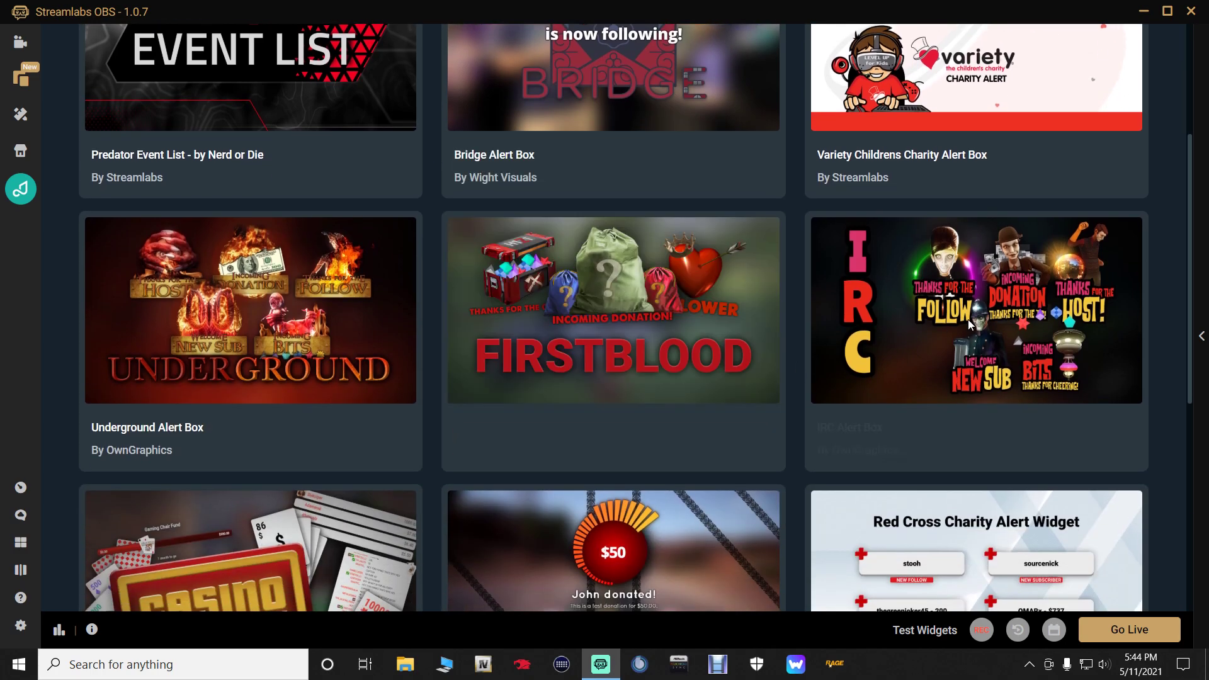
mouse_move(563, 342)
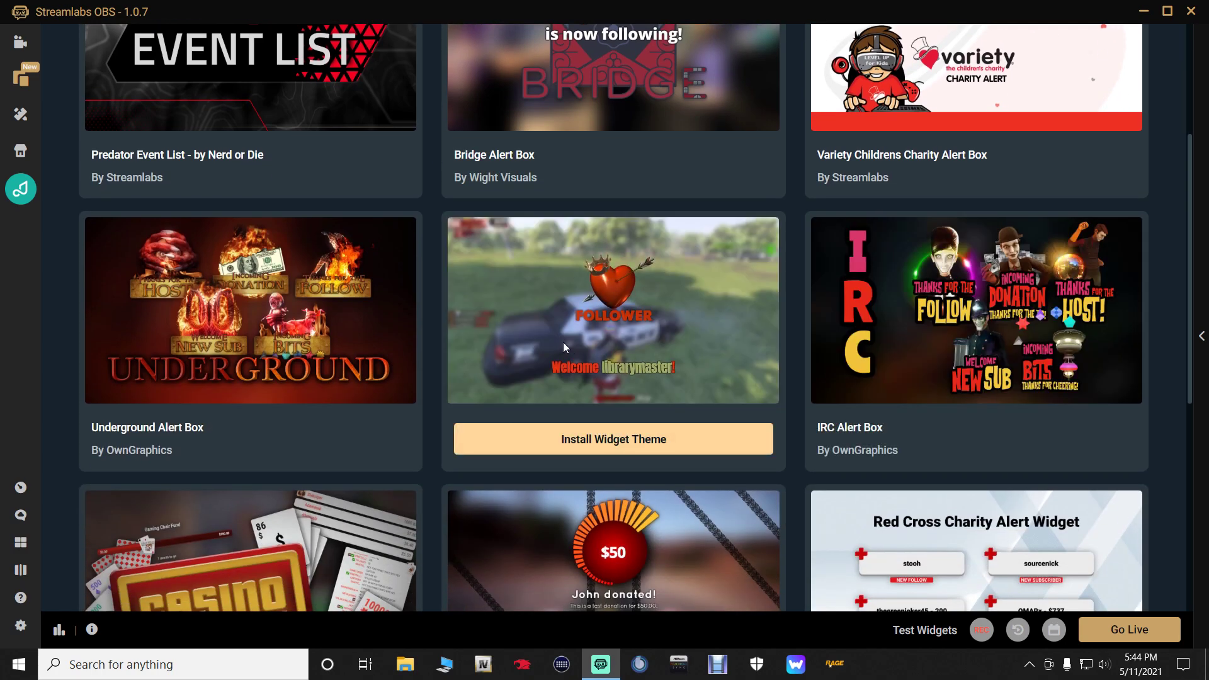
scroll(552, 345, "down", 3)
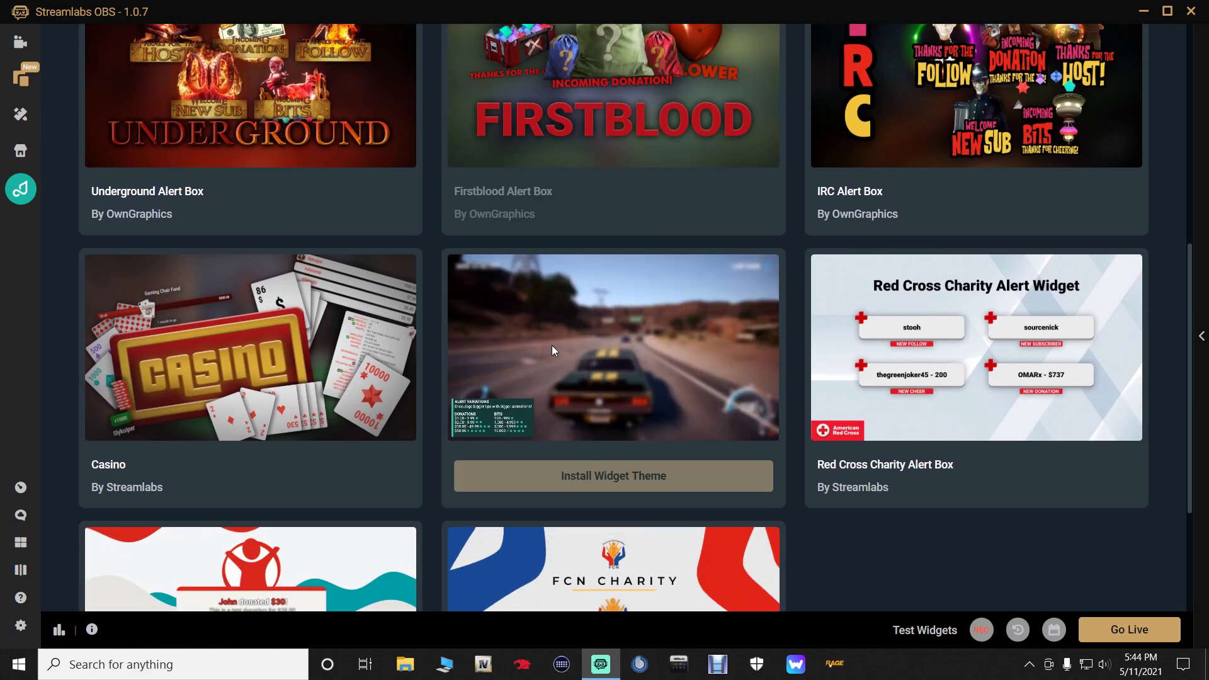
scroll(552, 345, "up", 7)
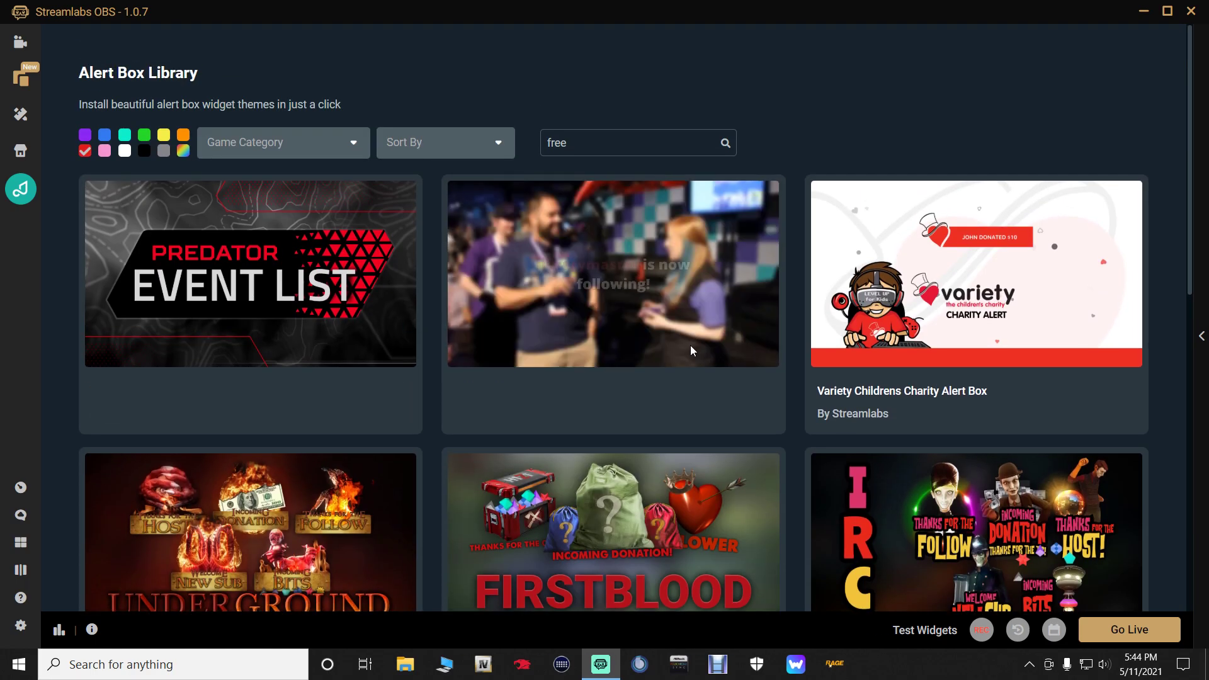
mouse_move(687, 344)
scroll(686, 339, "down", 4)
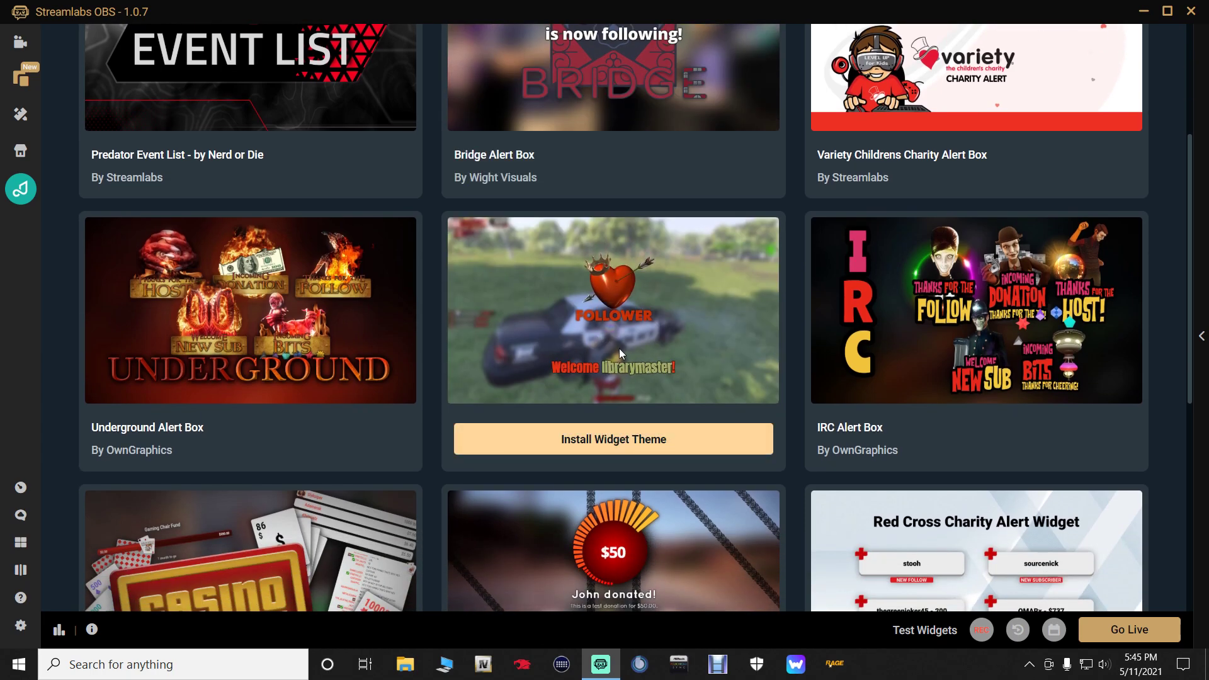
left_click(606, 439)
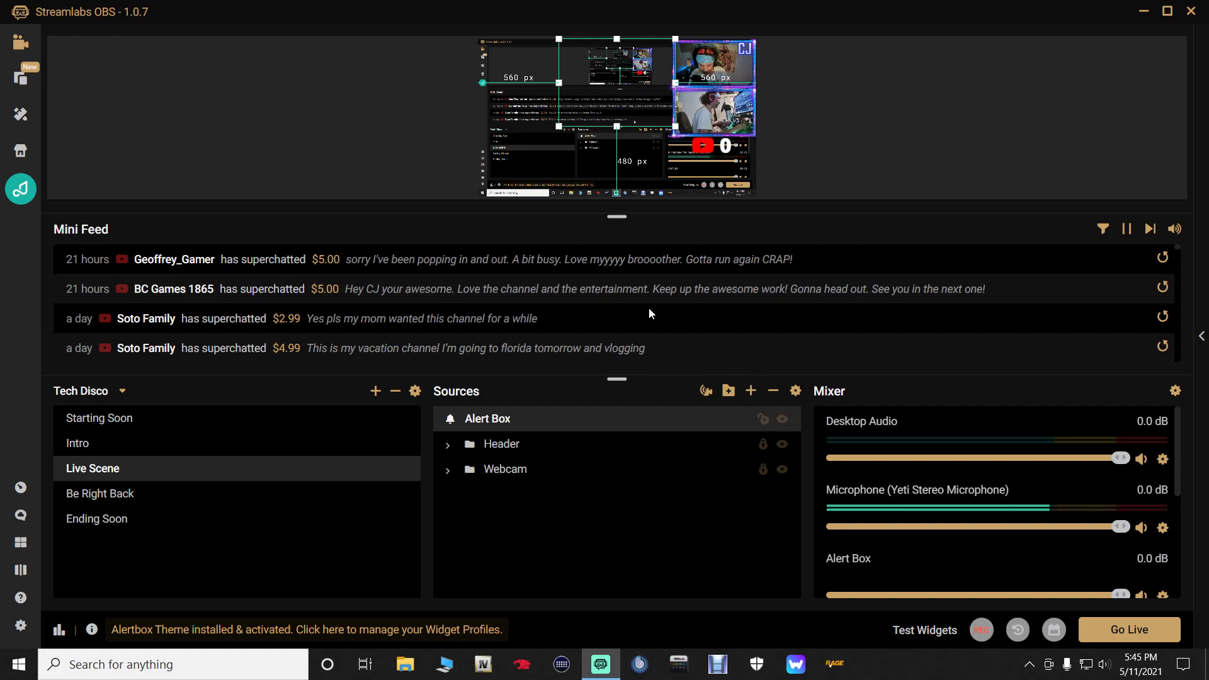
- Move the Alert Box to the canvas's left side, enlarge it up to the webcam overlays, and trigger a test Subscriber alert
left_click_drag(604, 97, 490, 178)
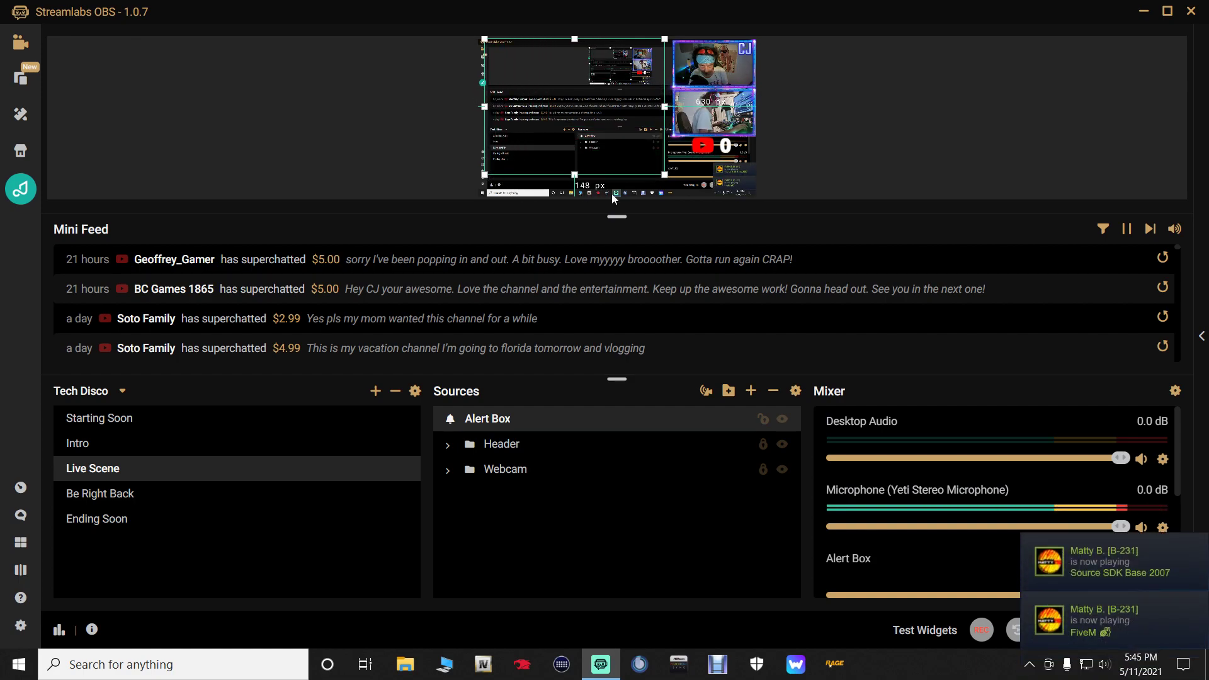
mouse_move(671, 185)
left_mouse_down()
mouse_move(682, 192)
mouse_move(666, 194)
left_mouse_up()
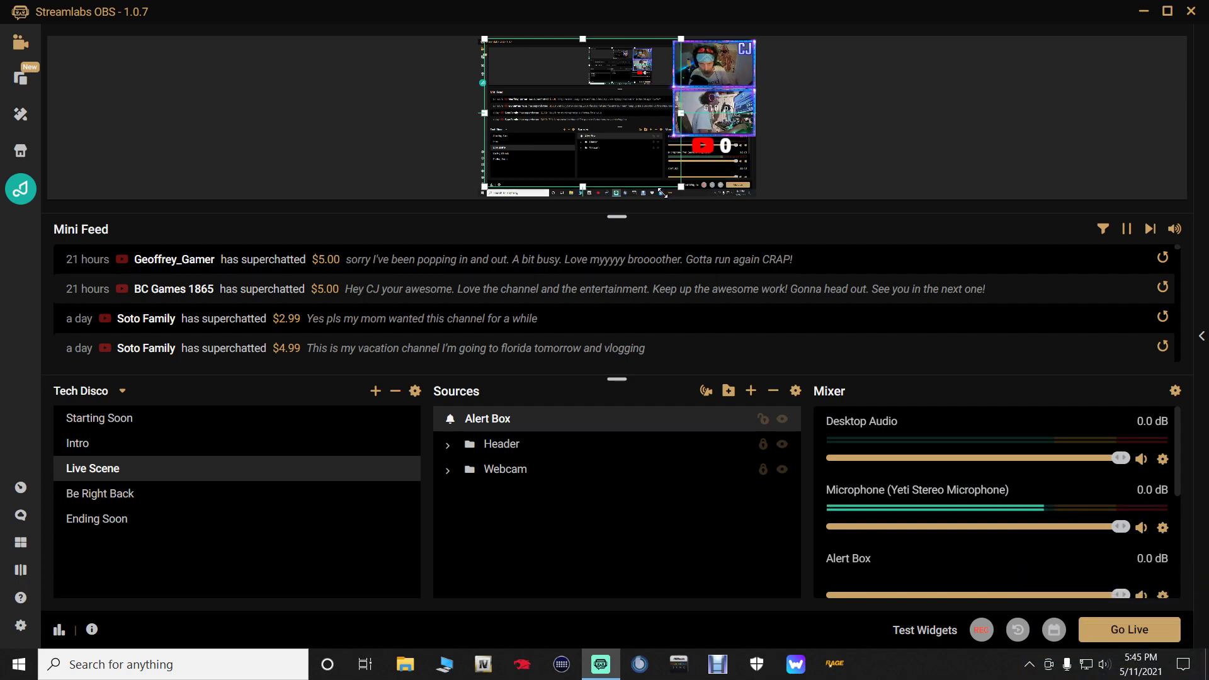
left_click_drag(655, 191, 654, 190)
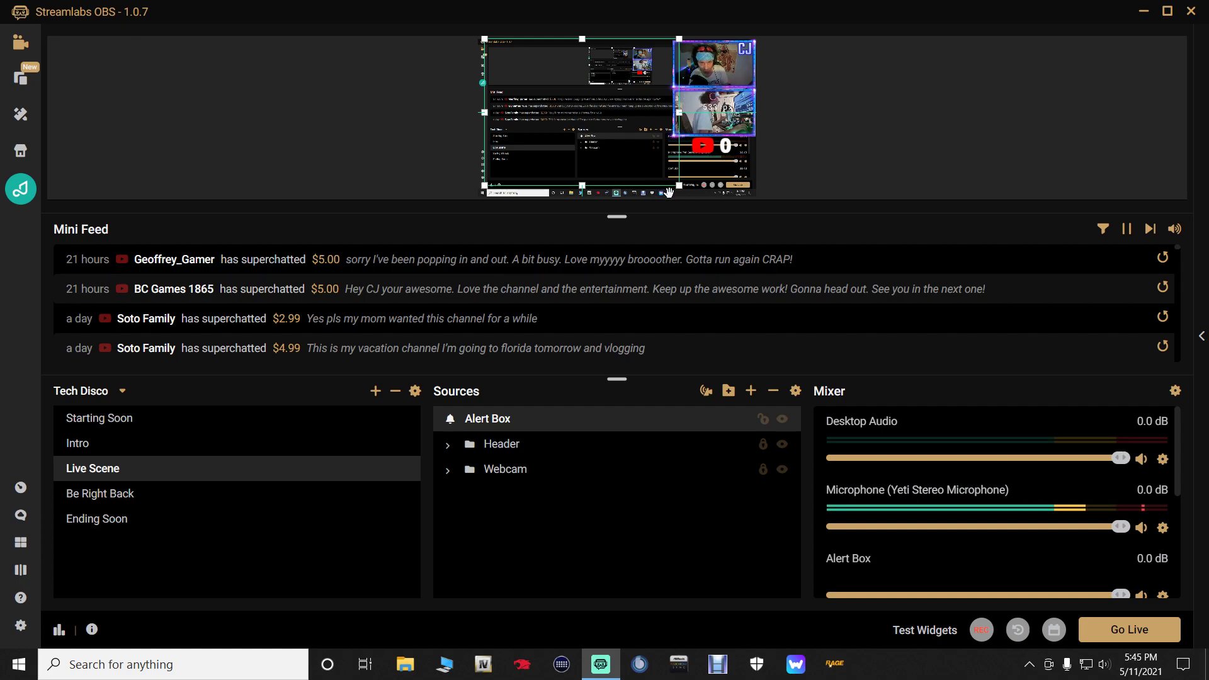
left_click_drag(684, 192, 666, 185)
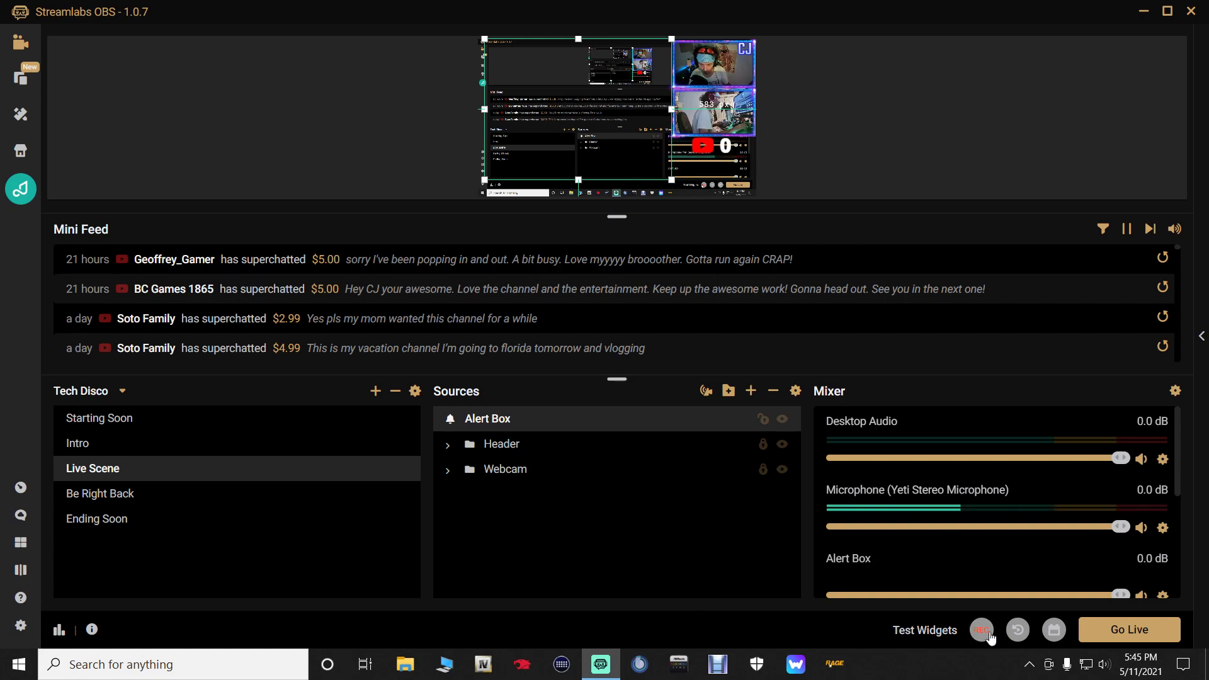
left_click(922, 632)
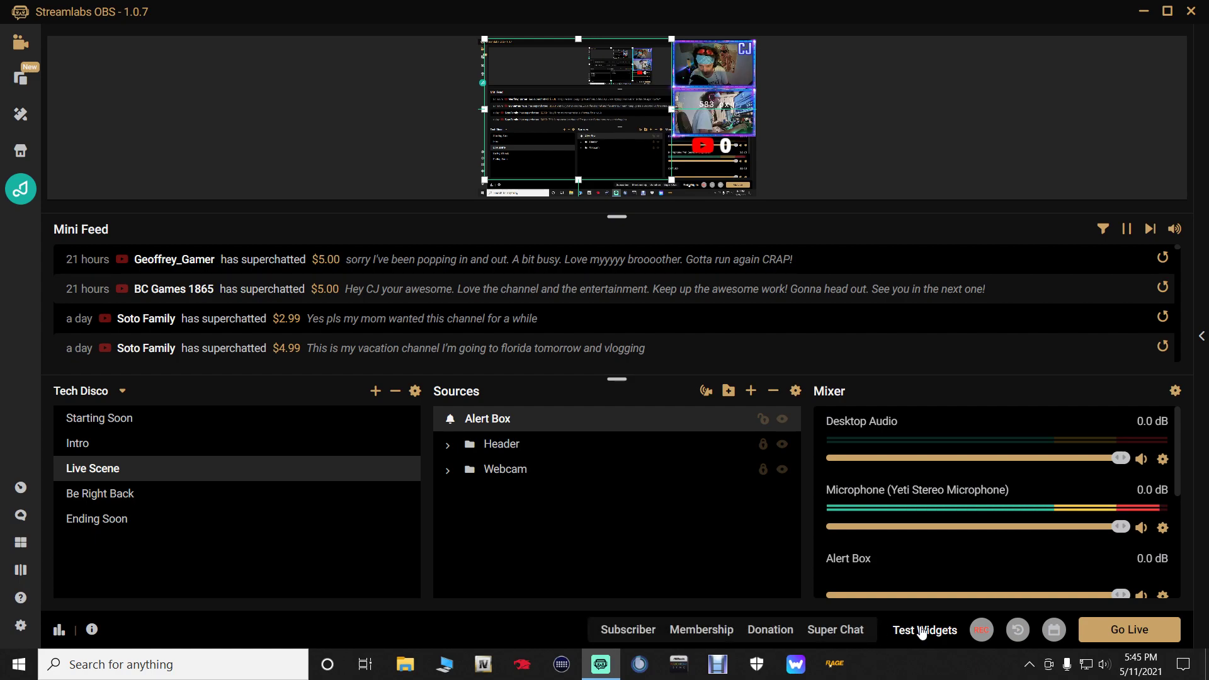
left_click(639, 636)
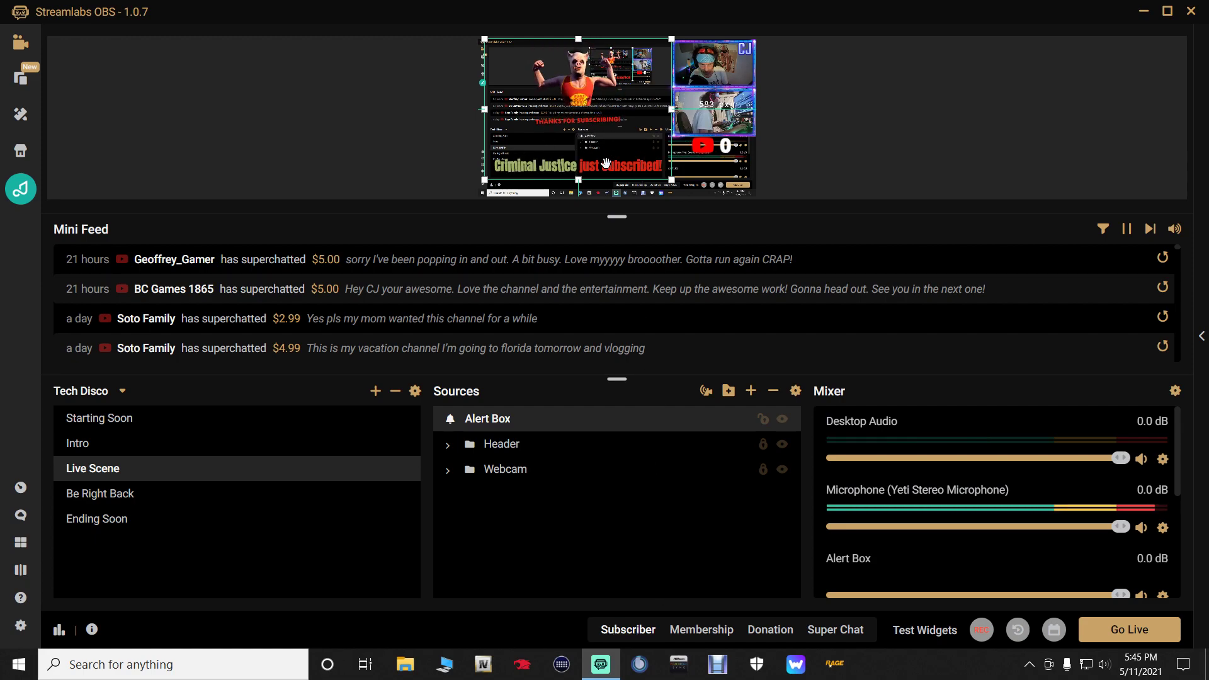
- Align the Alert Box with the canvas's left edge, enlarge it nearly to the bottom edge, and repeat the Subscriber test
left_click_drag(597, 166, 590, 166)
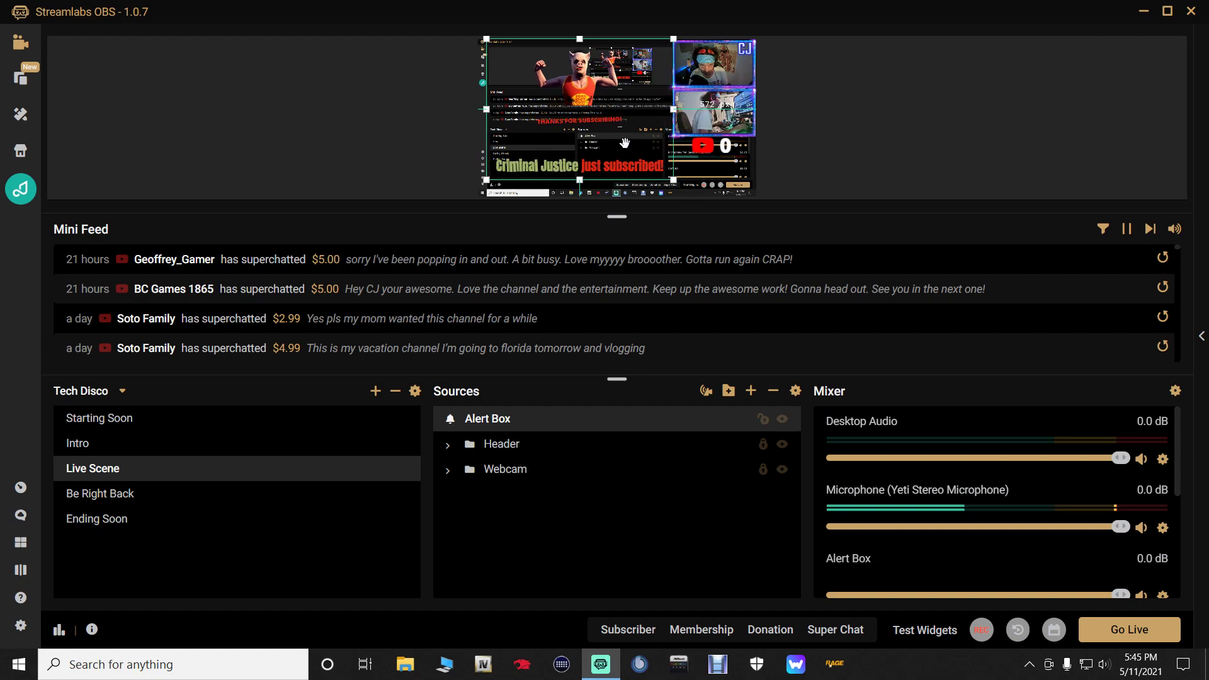
left_click_drag(670, 172, 689, 185)
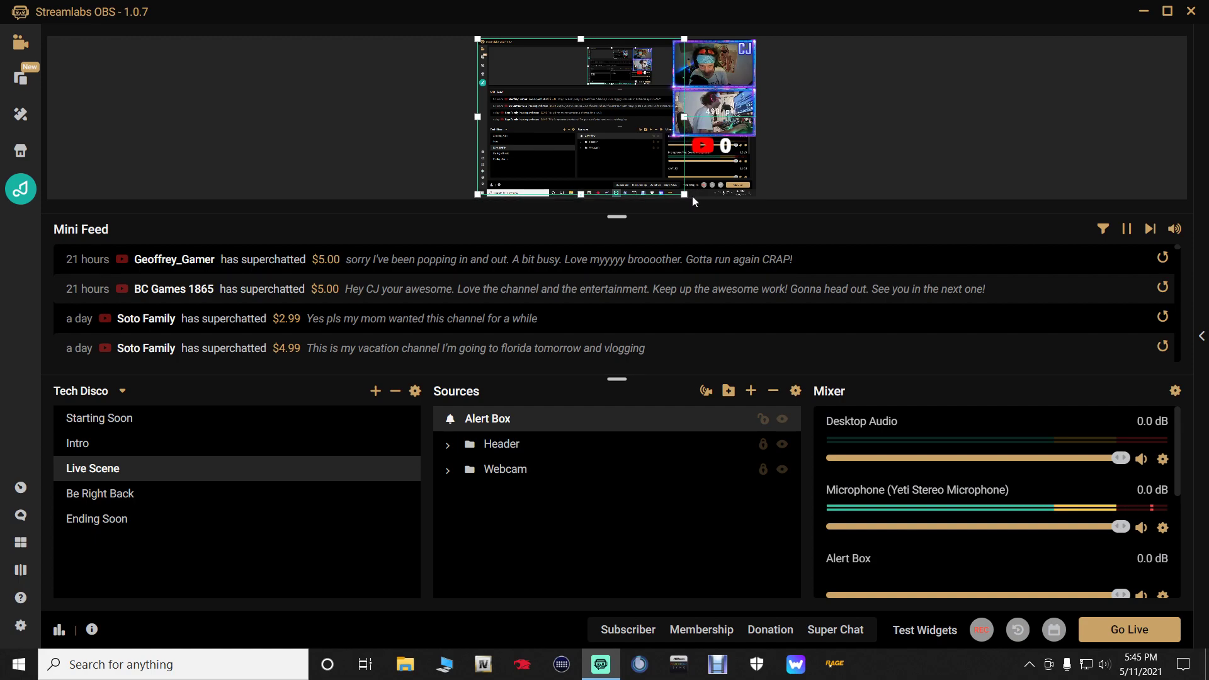
left_click(641, 633)
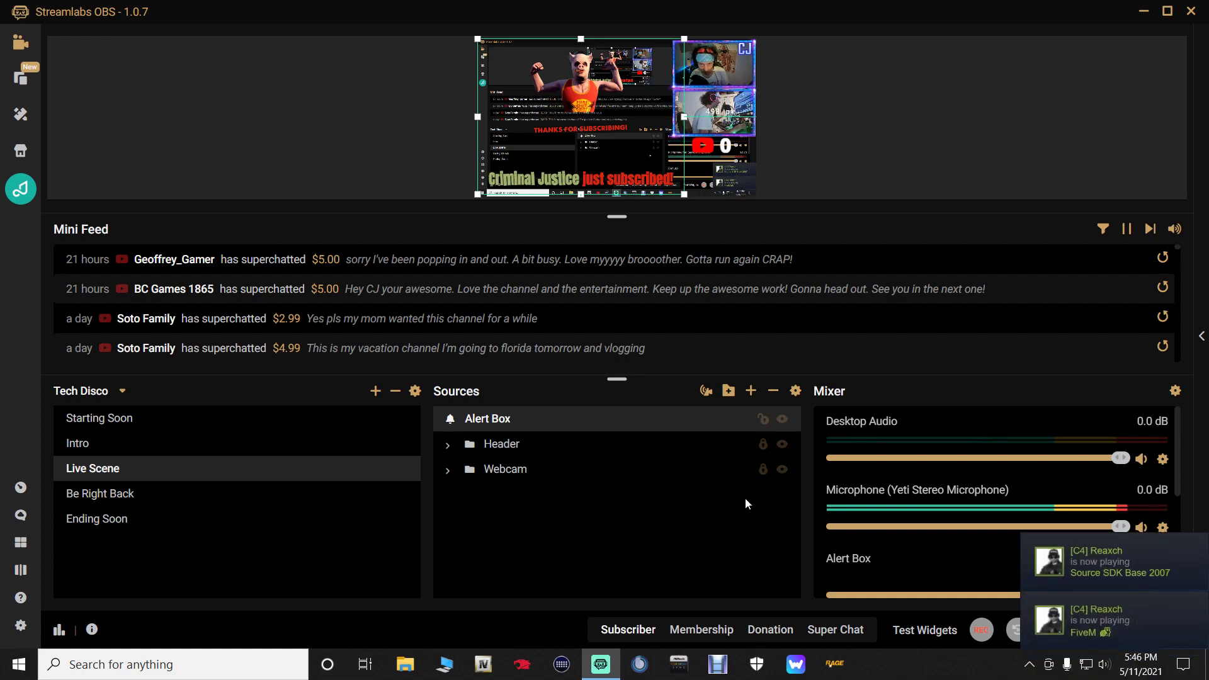
- Shrink the Alert Box, enlarge it again to the canvas's full height from the top-left corner, and test the Subscriber alert
left_click_drag(685, 198, 549, 105)
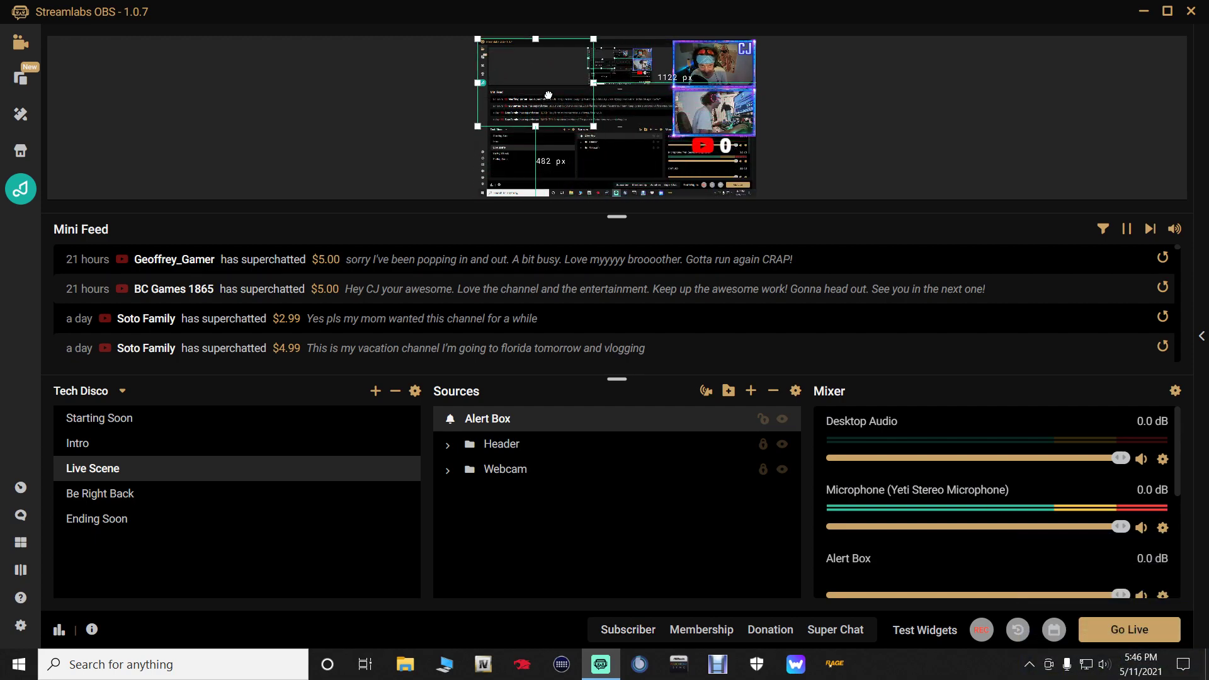
left_click_drag(593, 140, 699, 197)
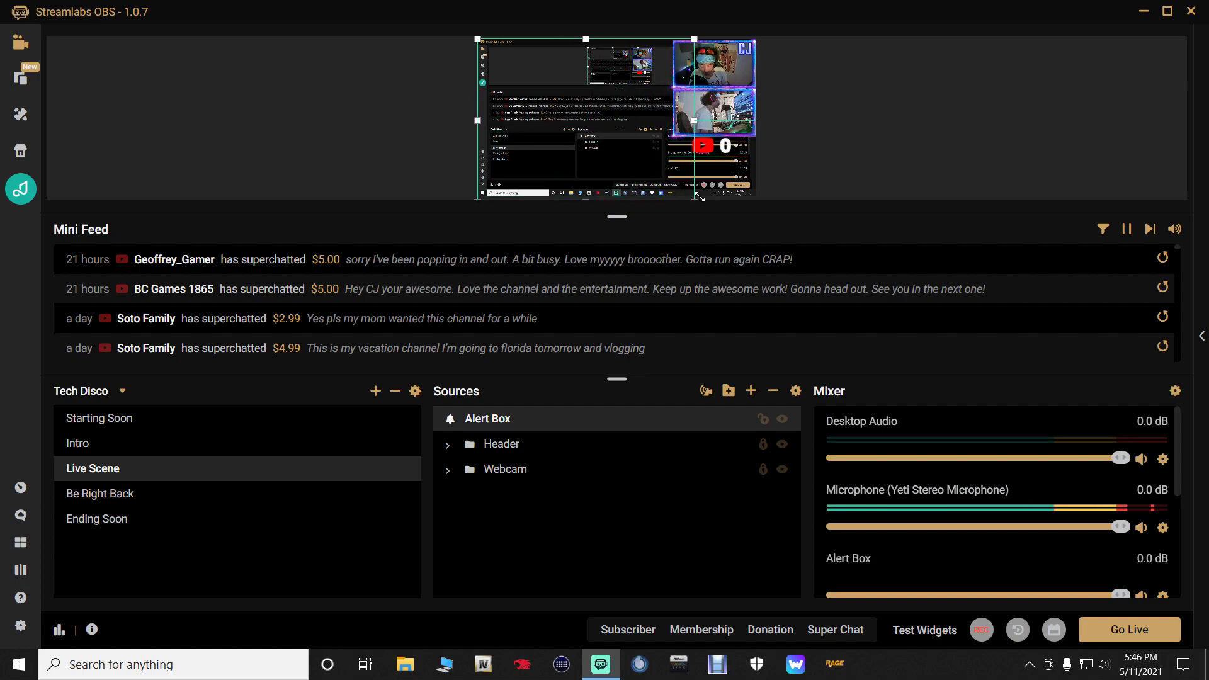
left_click(641, 633)
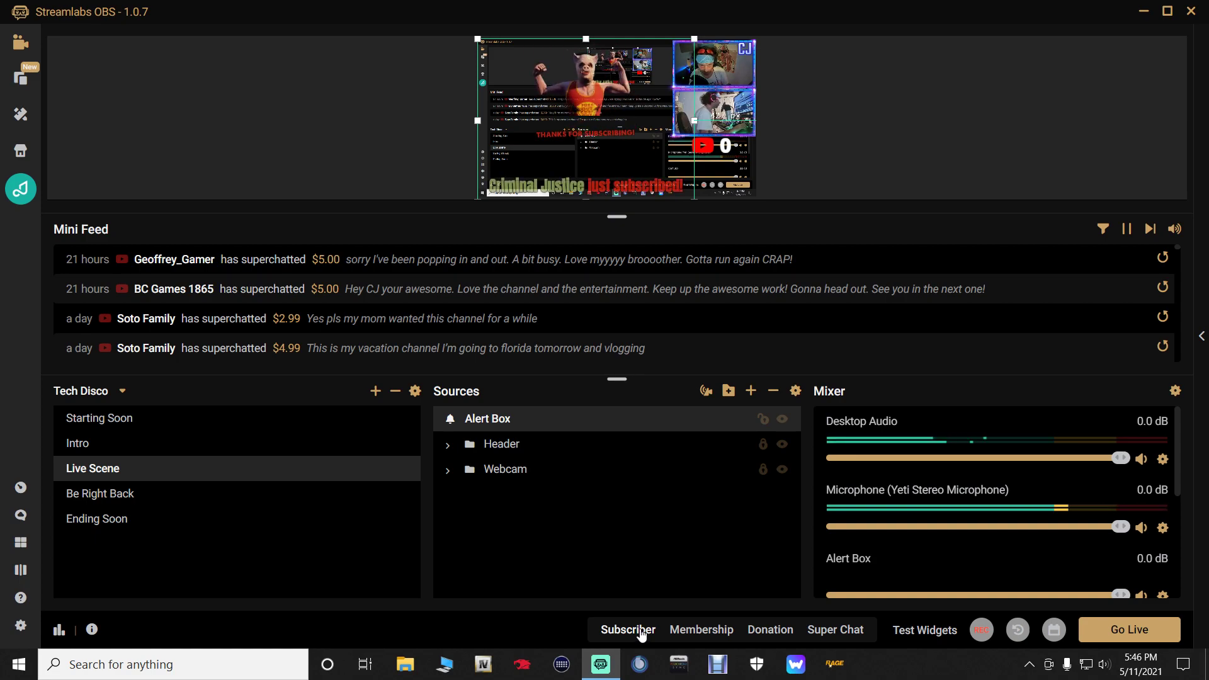
- Trigger a test Donation alert and lock the Alert Box source in place
left_click(783, 631)
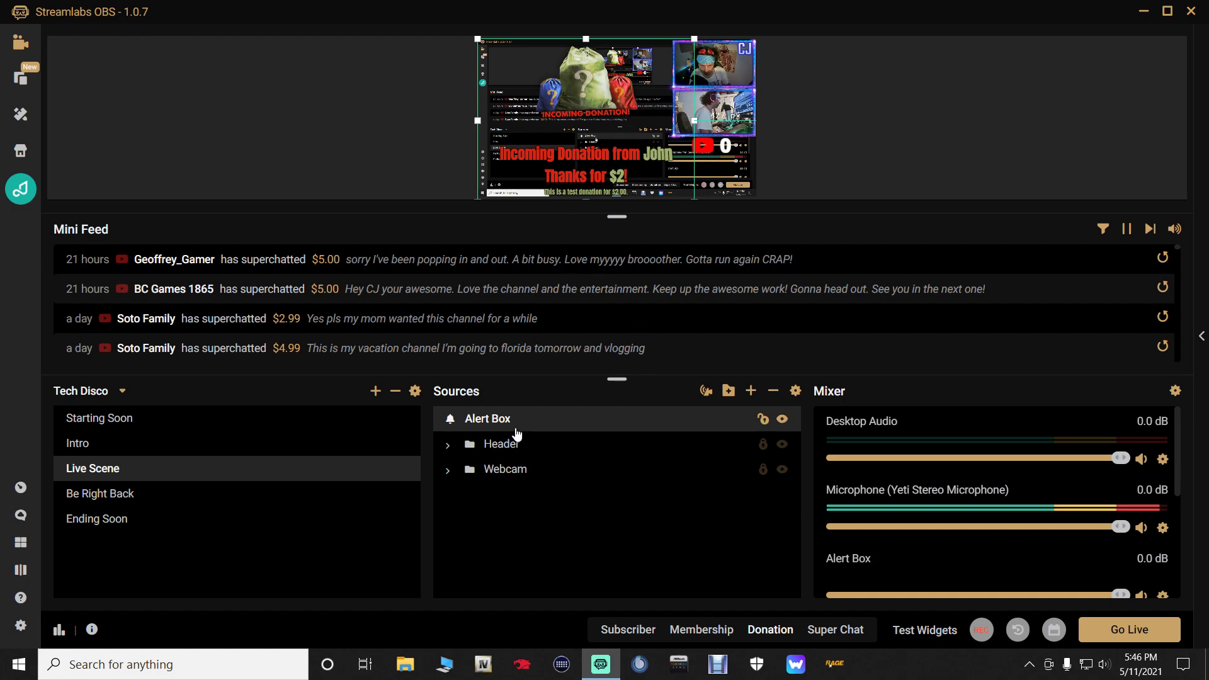
left_click(765, 420)
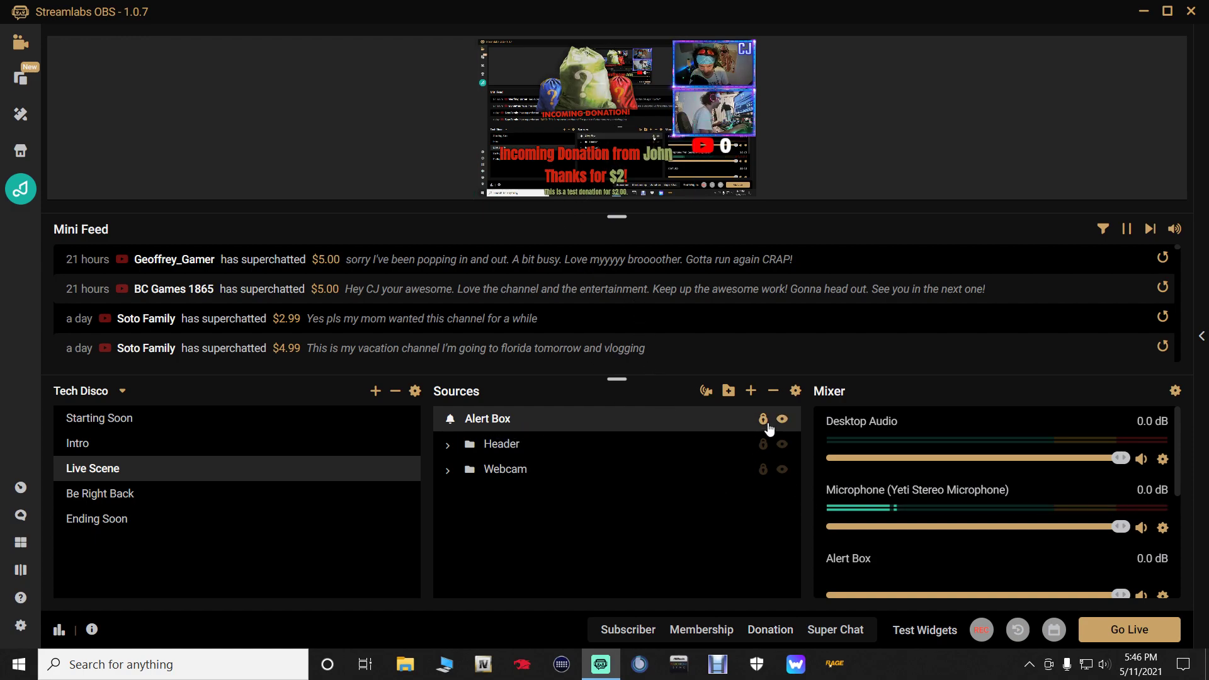
- Open the Alert Box source's settings in a maximized window and expand the Subscribers alert
double_click(536, 420)
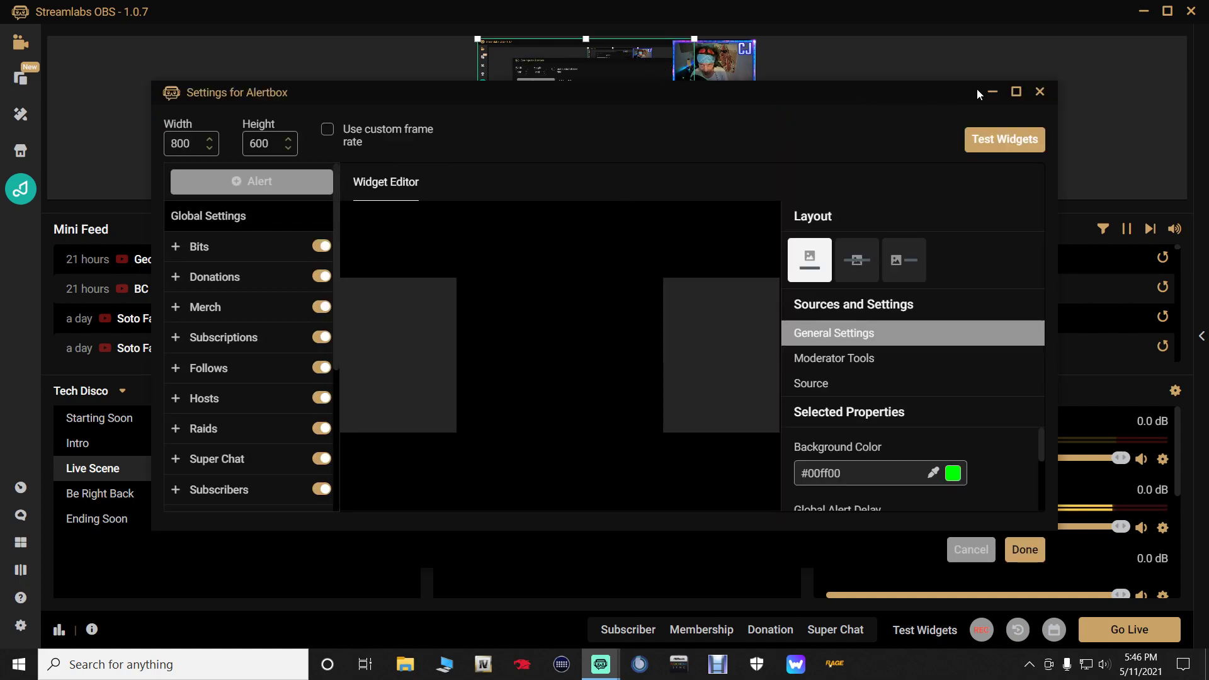
left_click(1016, 92)
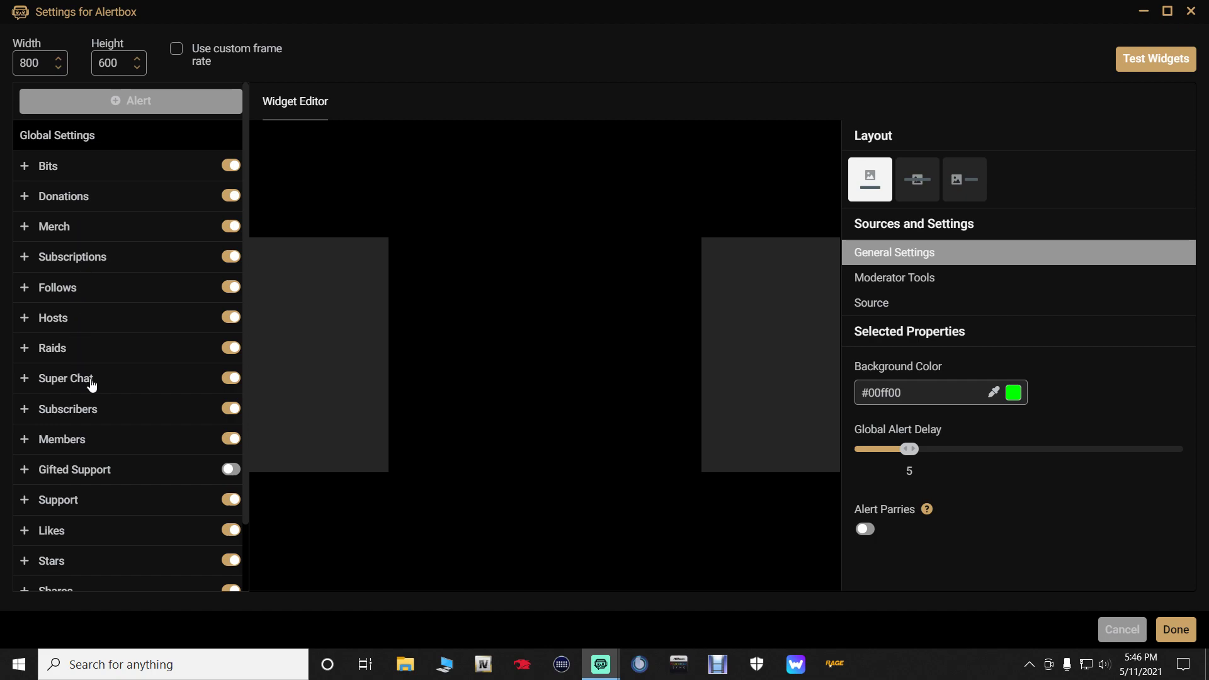
scroll(83, 440, "down", 2)
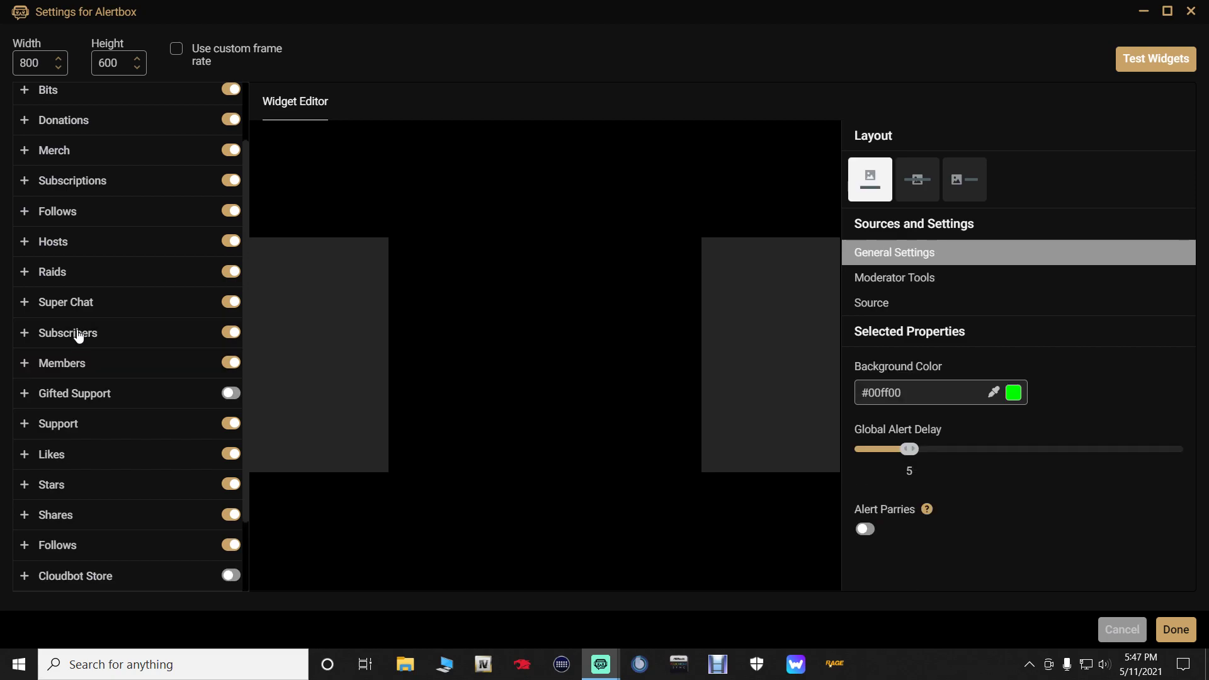
left_click(75, 334)
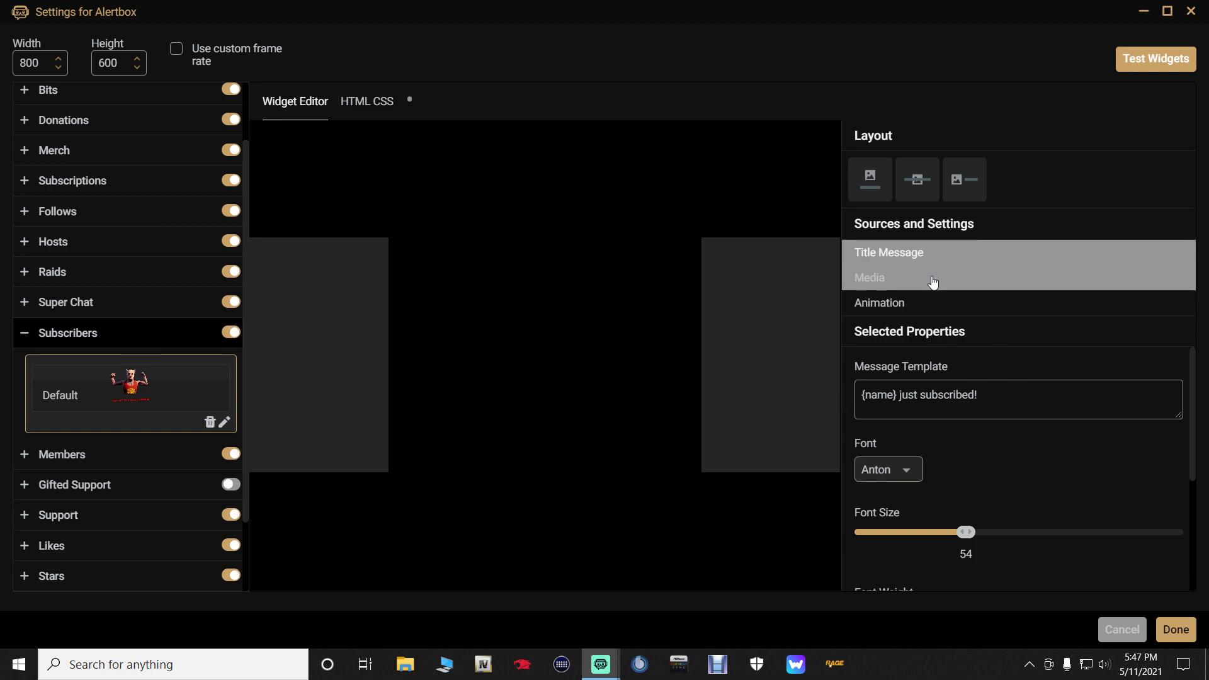
- Show the Subscribers alert's media settings and raise its sound volume to 60
left_click(877, 285)
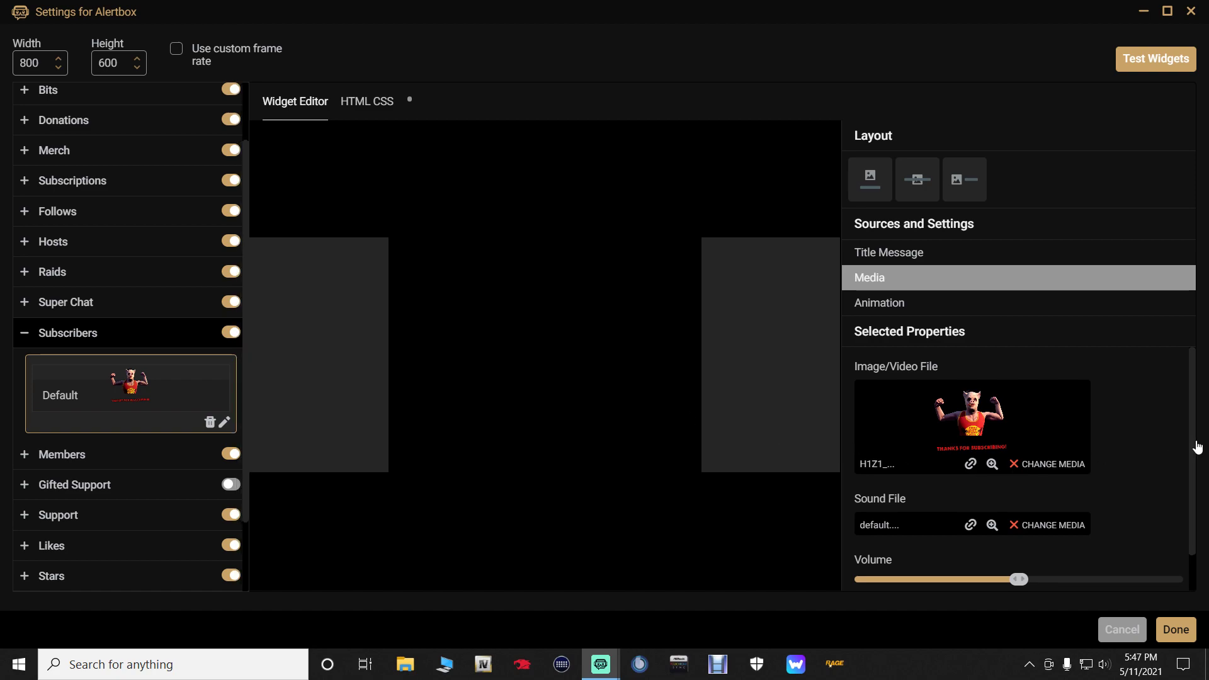
scroll(1140, 461, "down", 1)
scroll(1140, 461, "up", 1)
scroll(1083, 551, "down", 1)
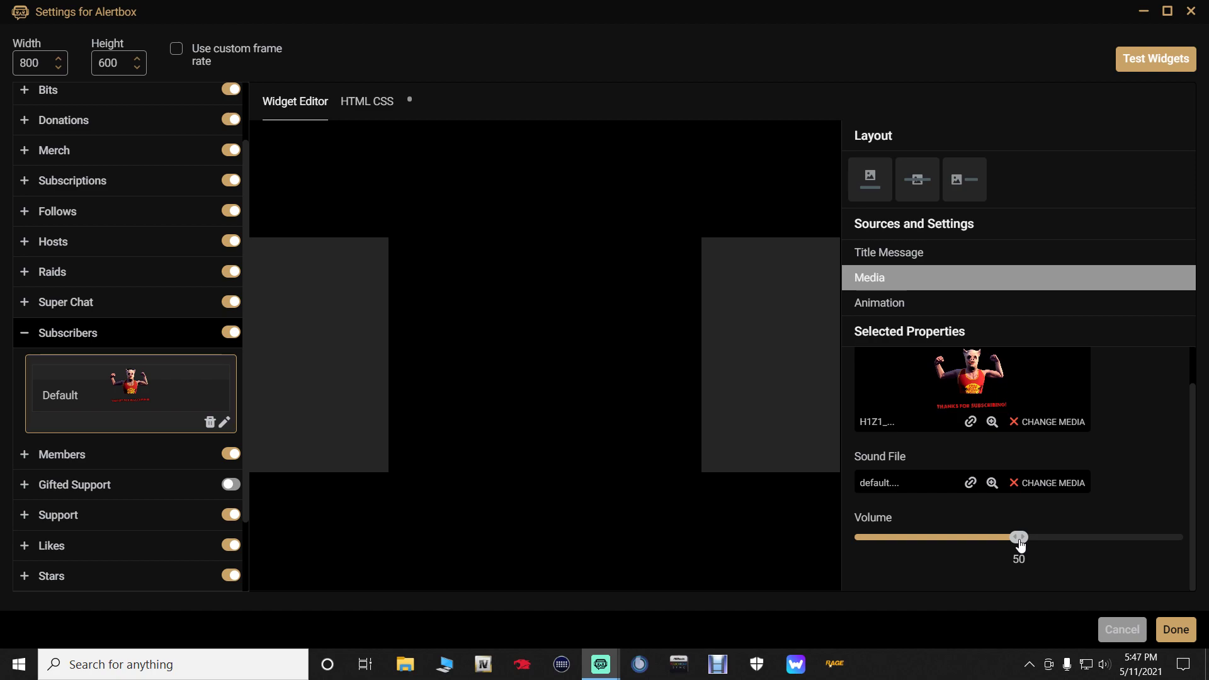
left_click_drag(1024, 545, 1058, 549)
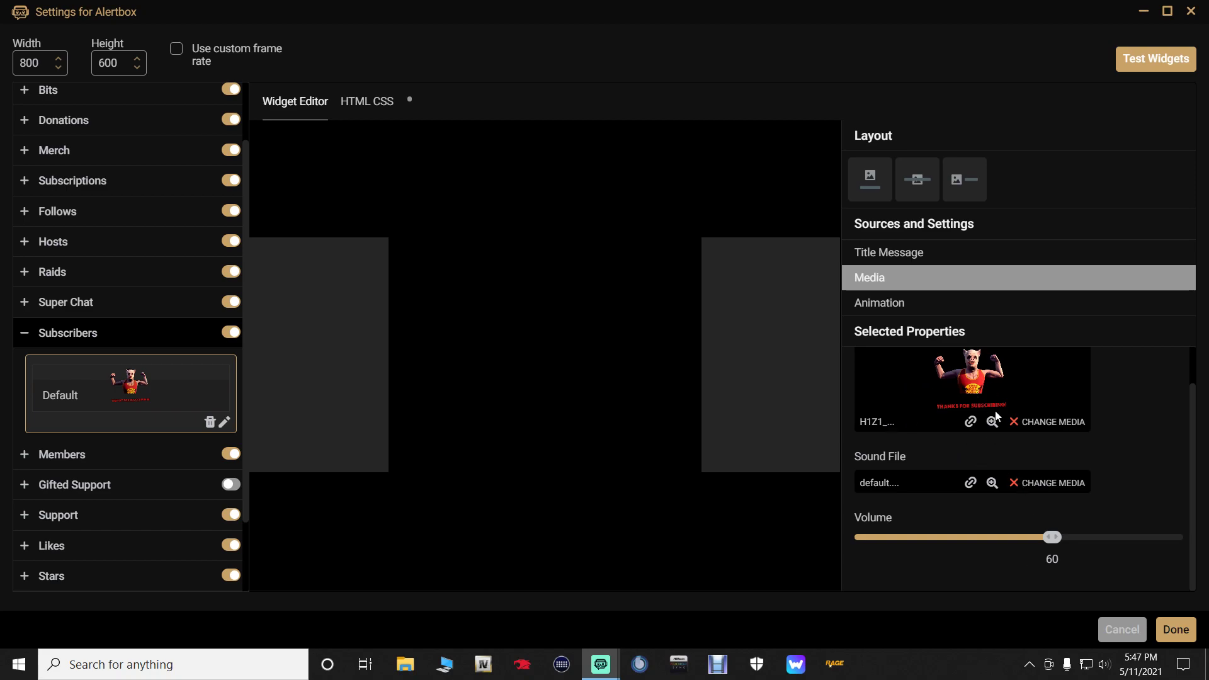
- Replace the Subscribers alert's image with the stock Mario picture eBWiNmz.gif from the media gallery
left_click(1051, 421)
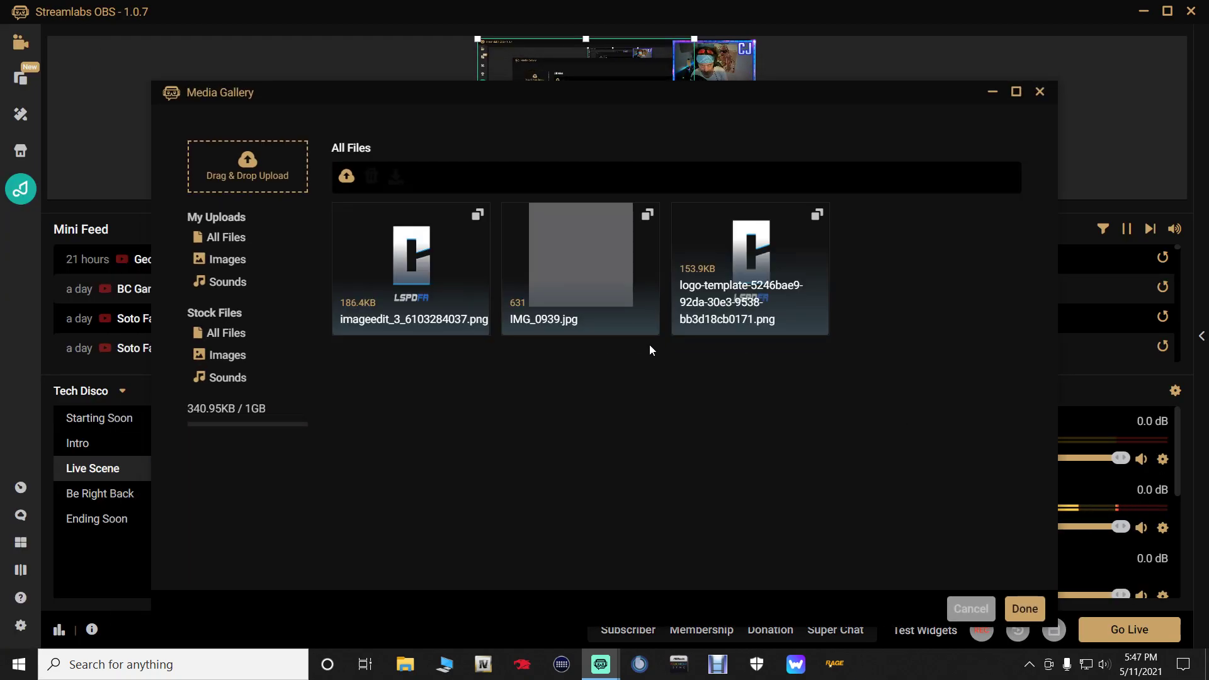
left_click(598, 268)
left_click(233, 238)
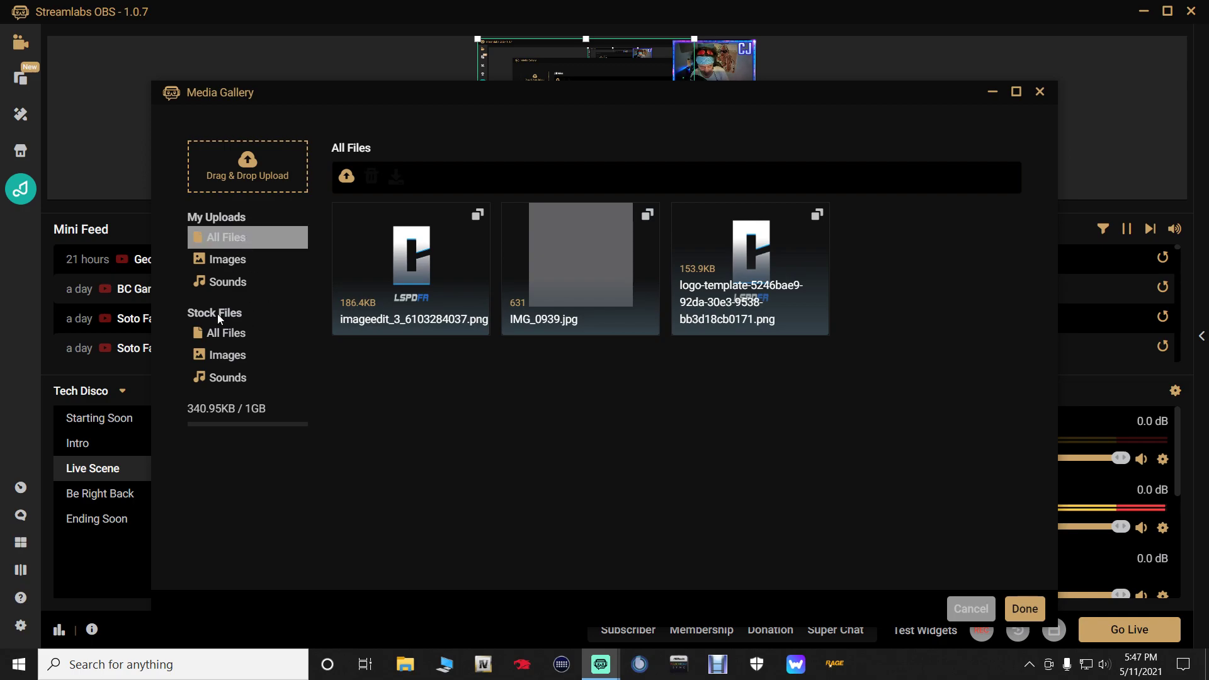
left_click(225, 334)
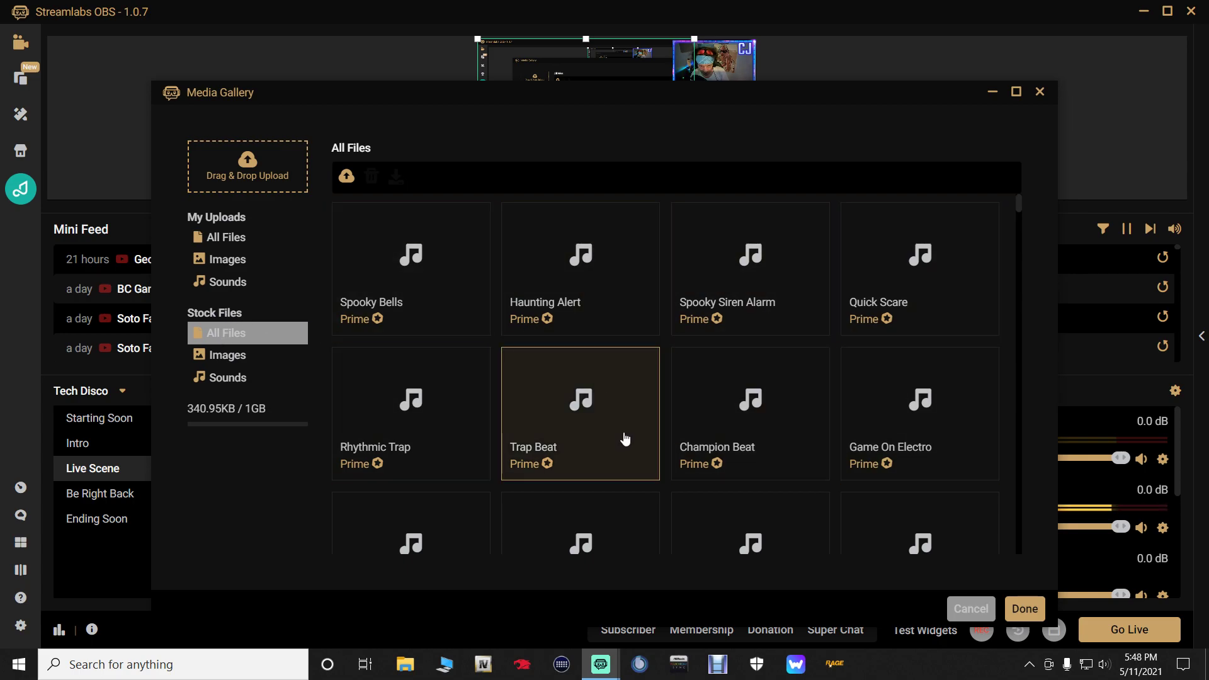
left_click(244, 358)
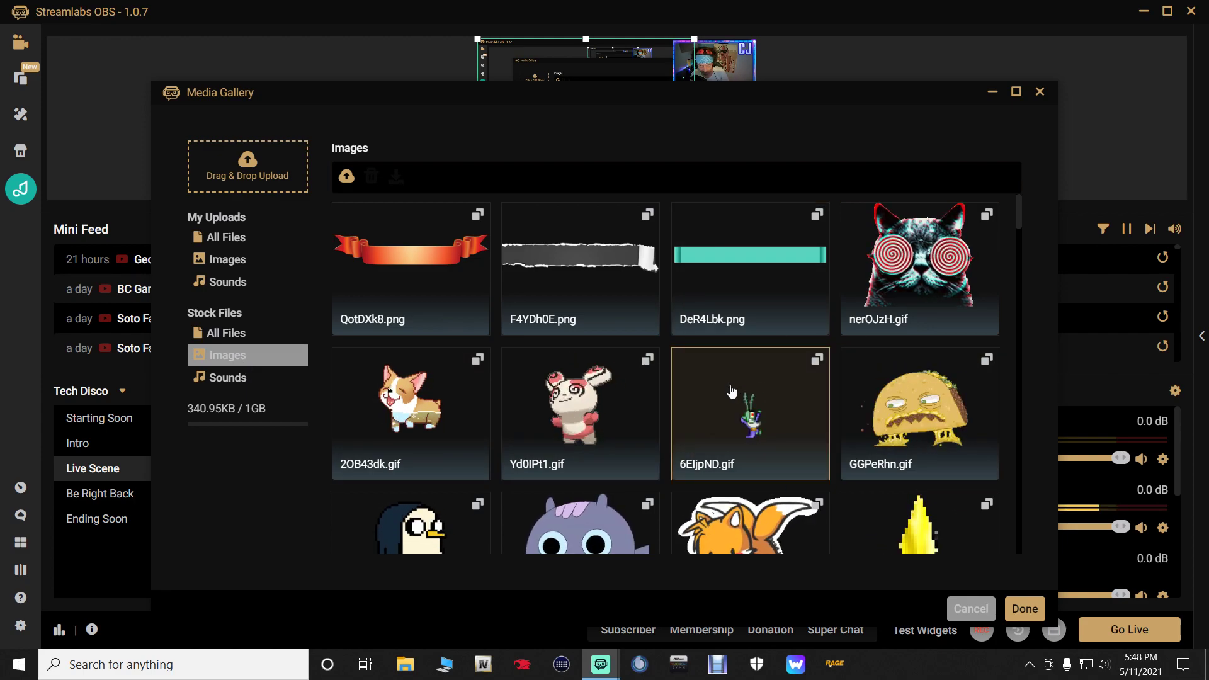
scroll(669, 417, "down", 5)
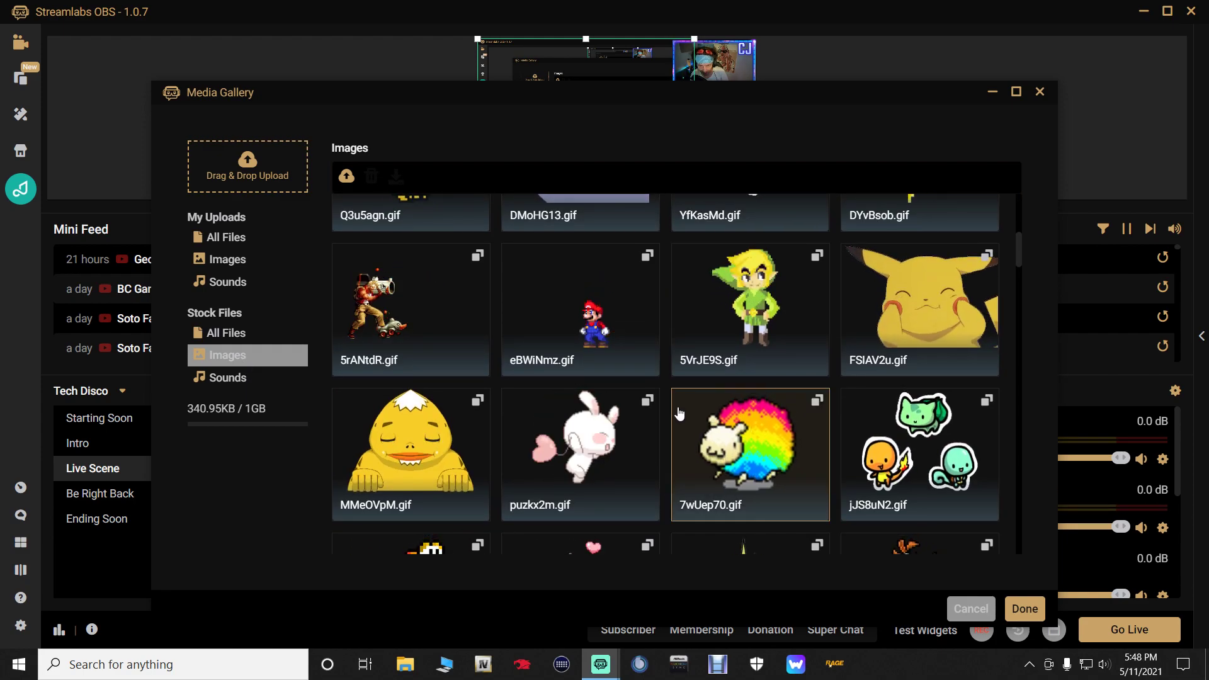
left_click(585, 324)
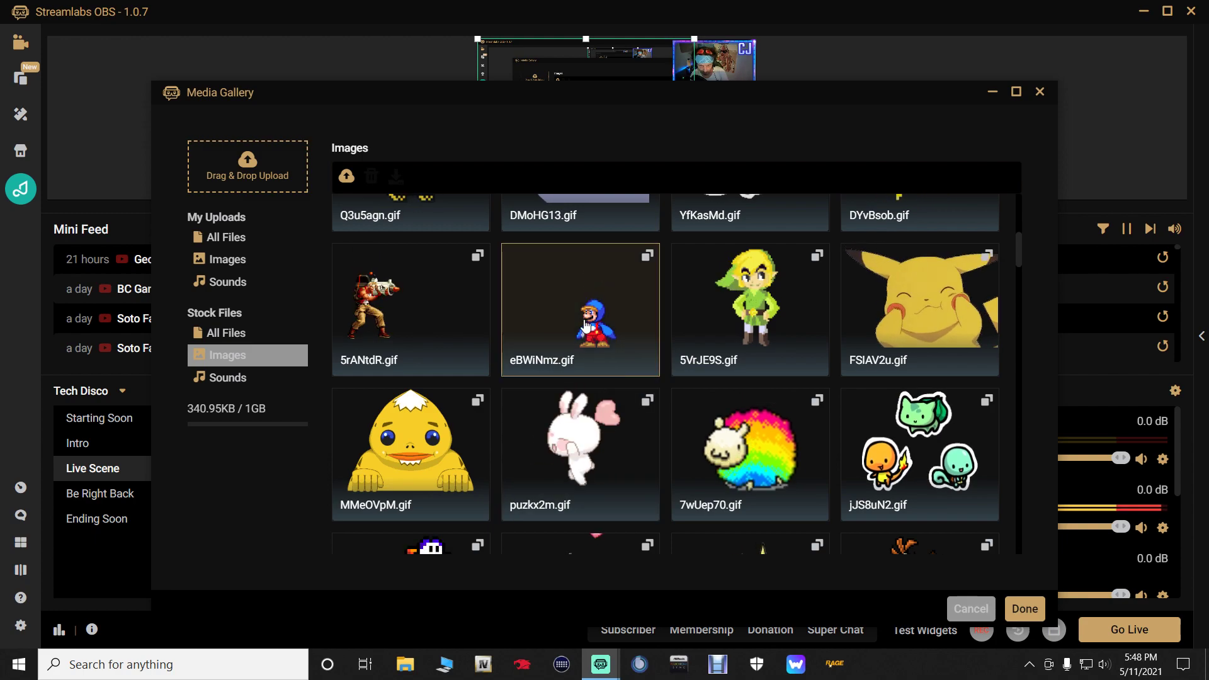
double_click(585, 324)
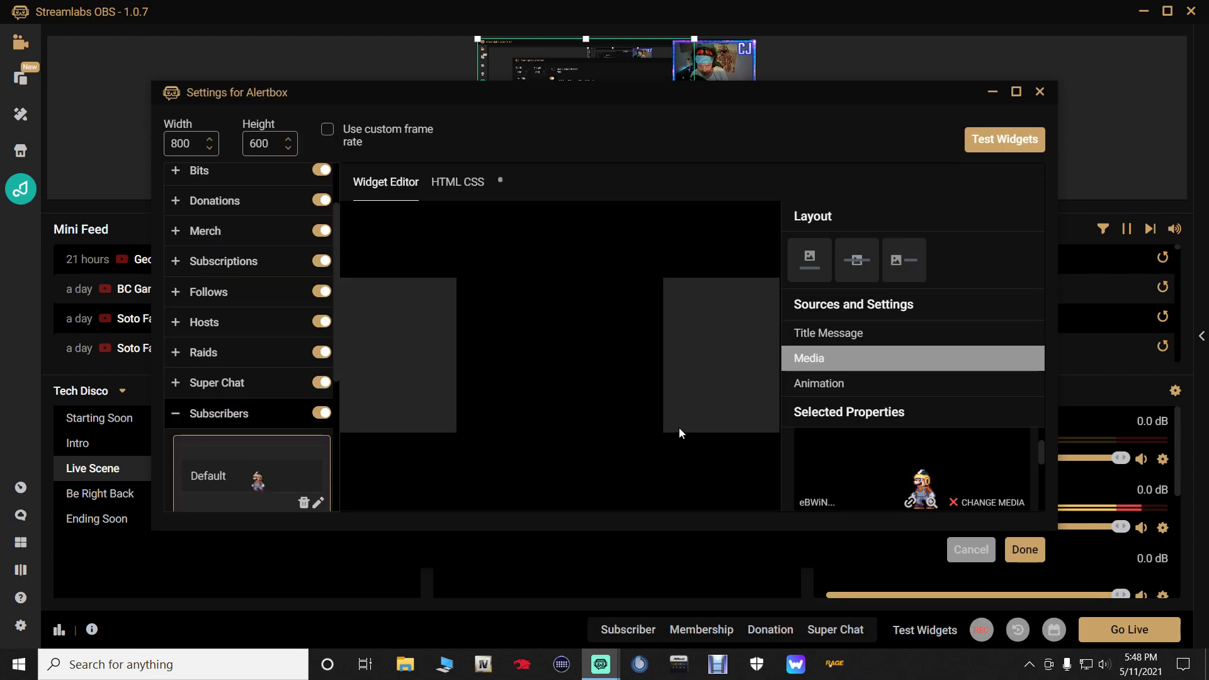
- Trigger a test Donation alert within the Alertbox settings and maximize the settings window
mouse_move(1001, 139)
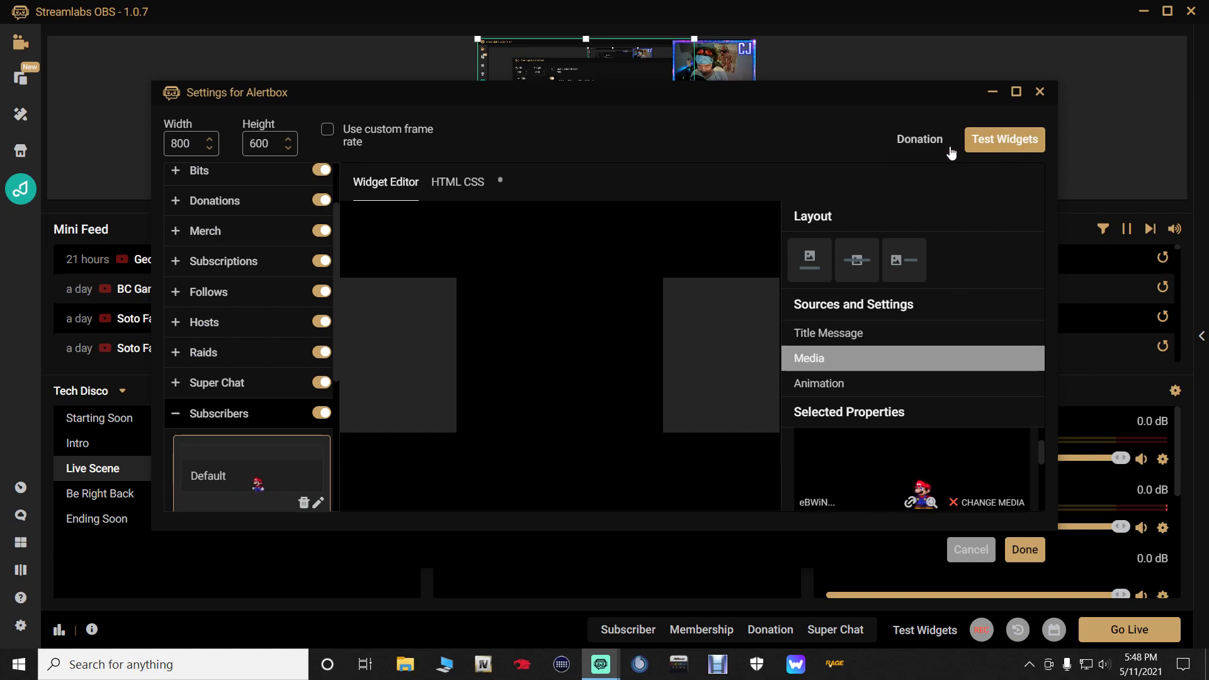
left_click(921, 141)
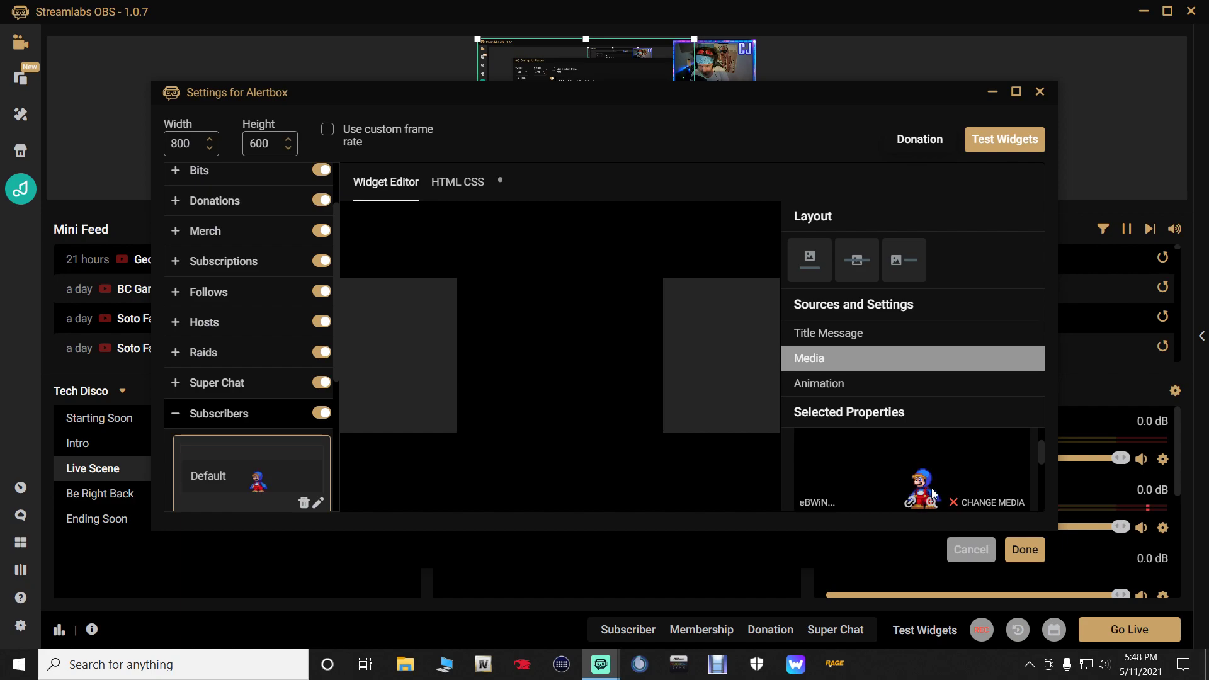
scroll(926, 485, "down", 3)
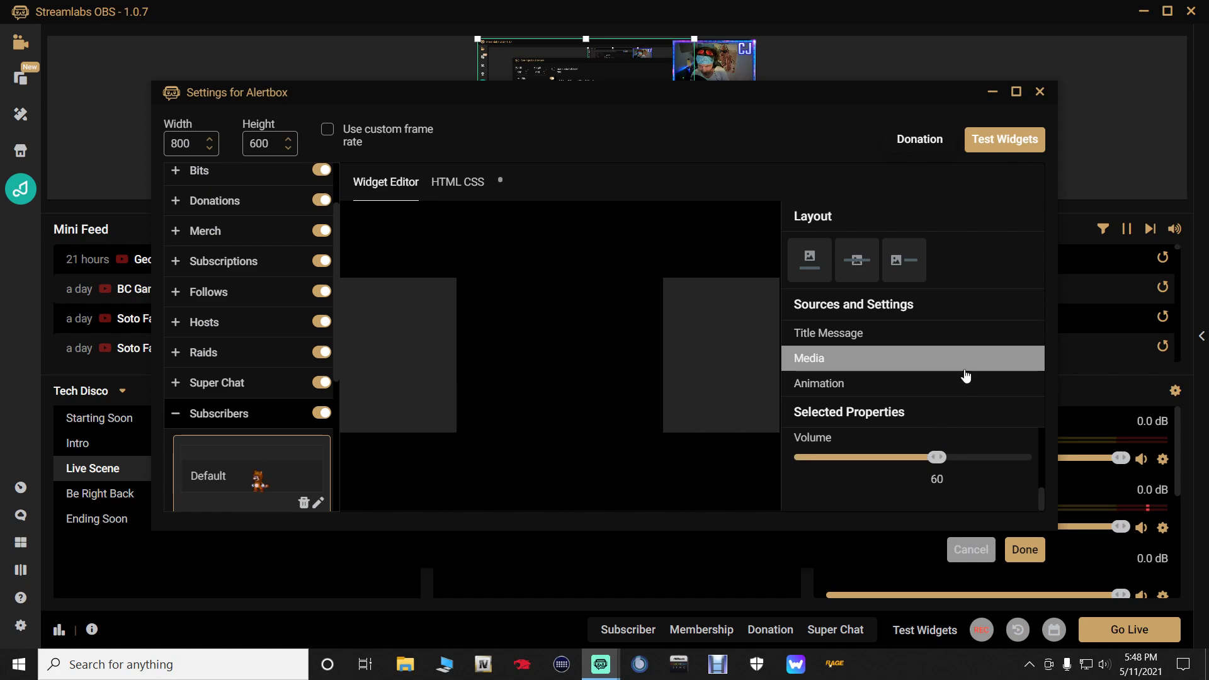
left_click(1016, 92)
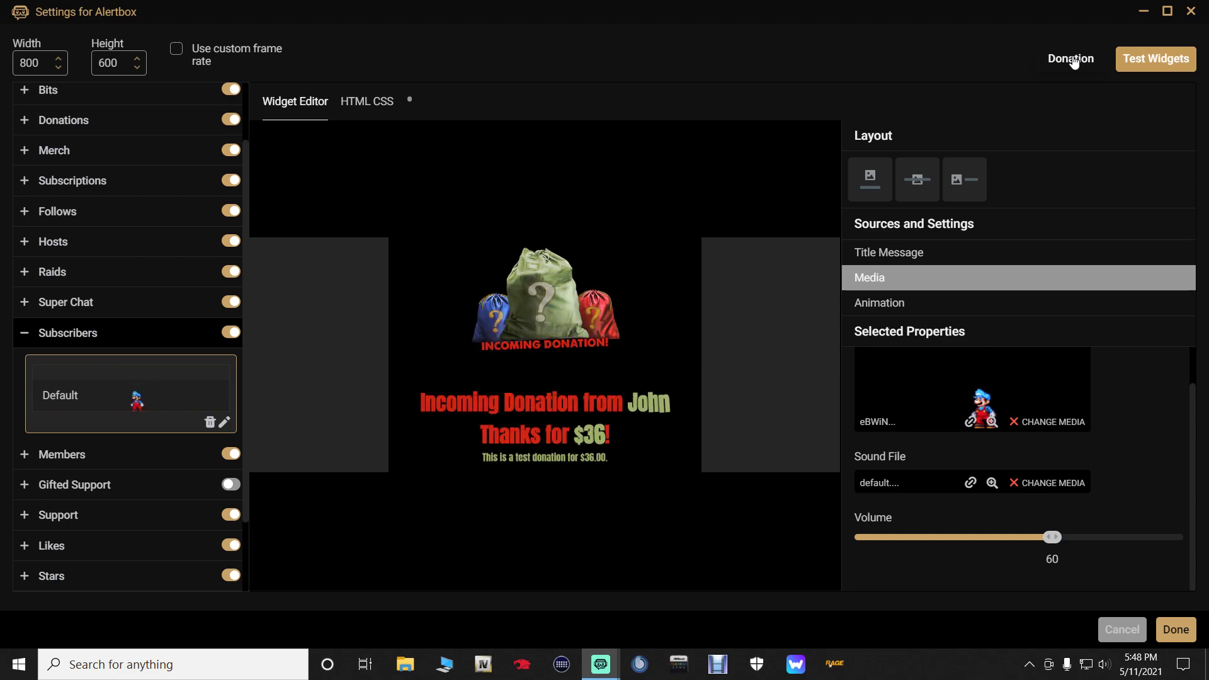
- Browse the stock sound files and choose Out There Dubstep as the Subscribers alert's sound
left_click(1054, 483)
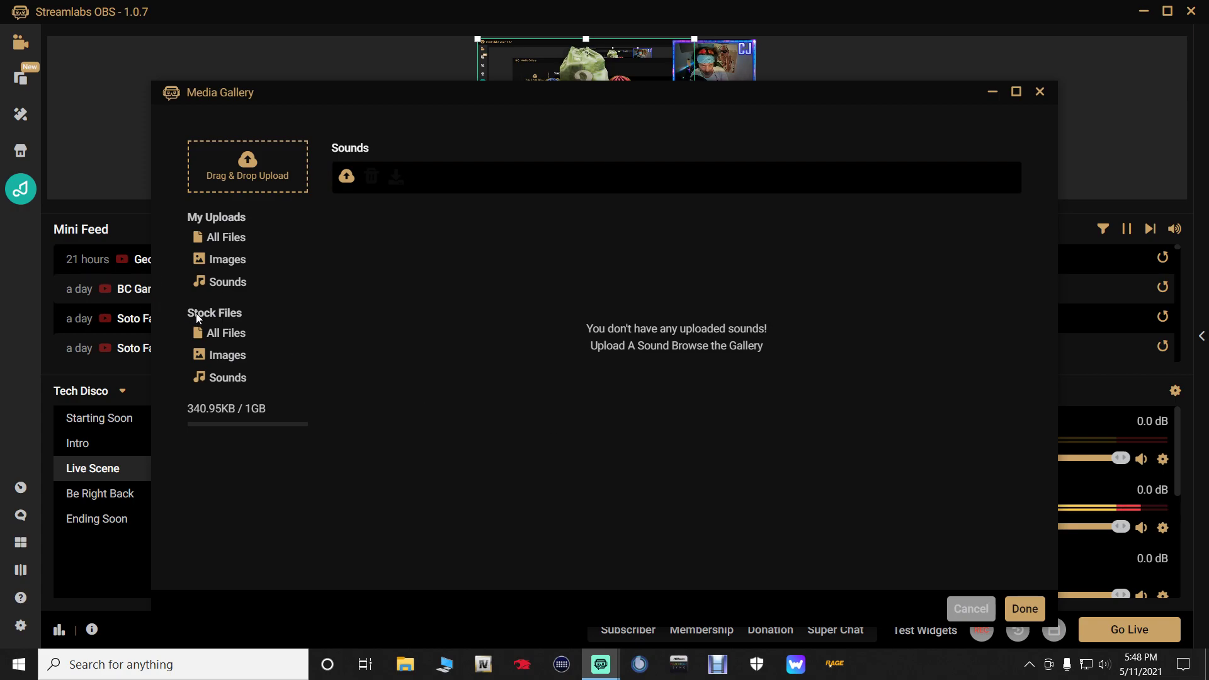
left_click(227, 335)
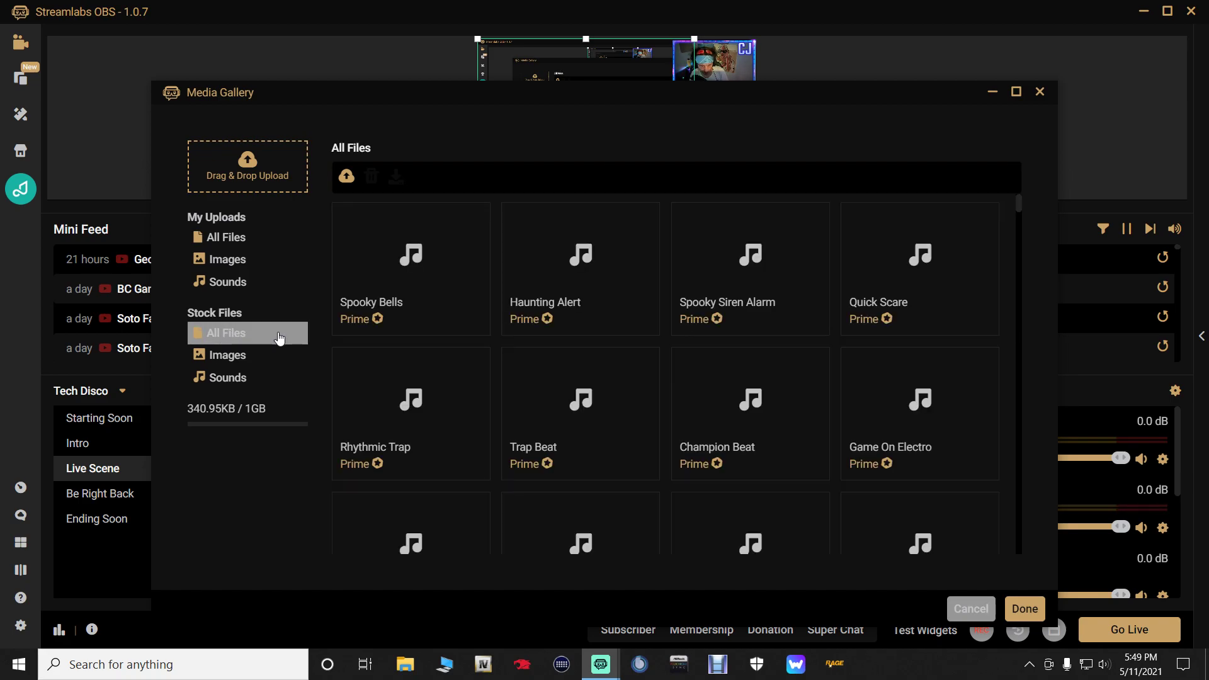
left_click(464, 281)
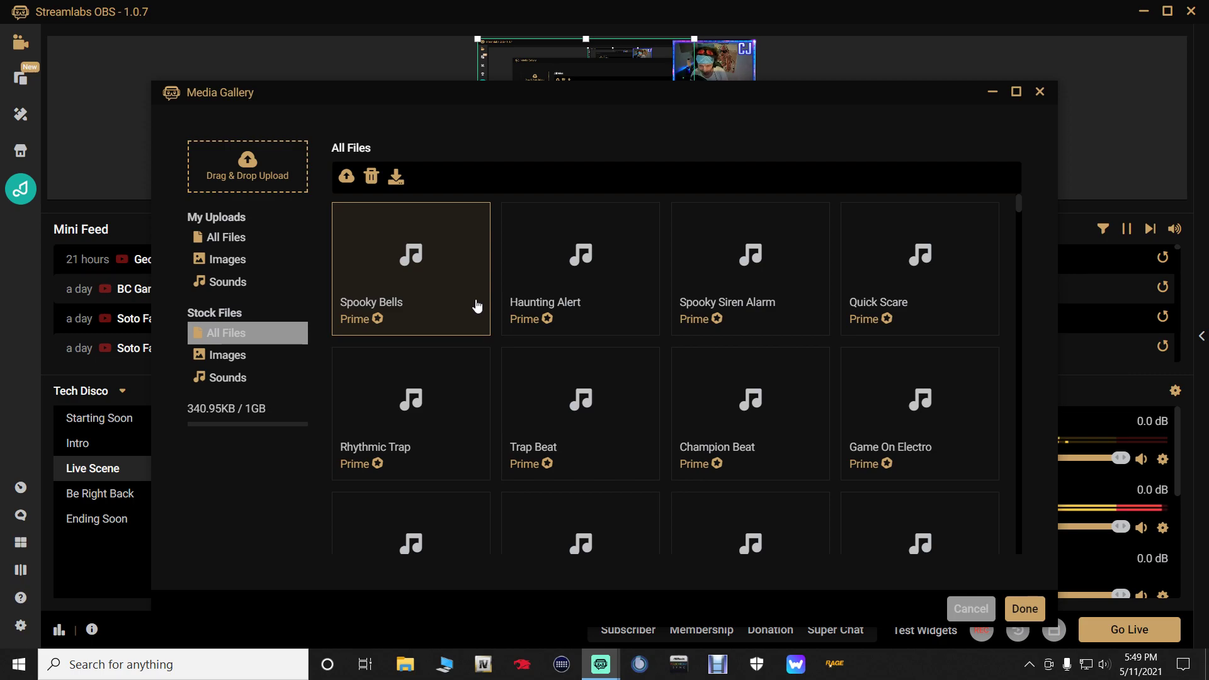
left_click(576, 282)
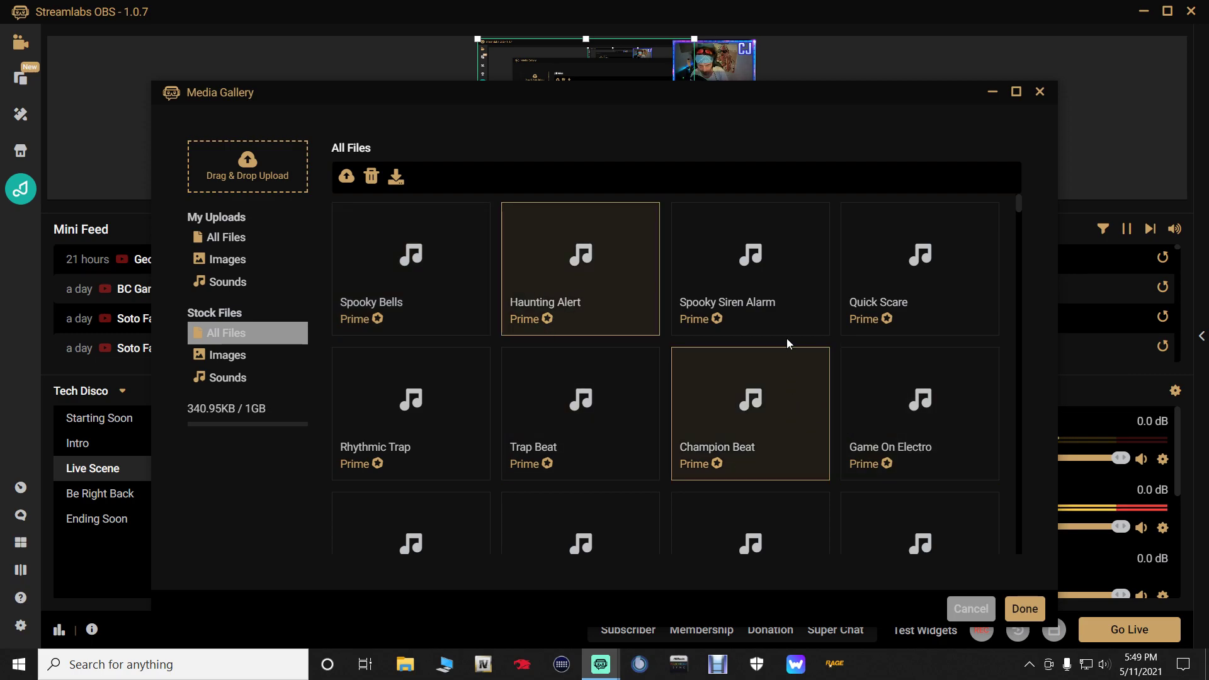
left_click(785, 310)
scroll(968, 320, "down", 5)
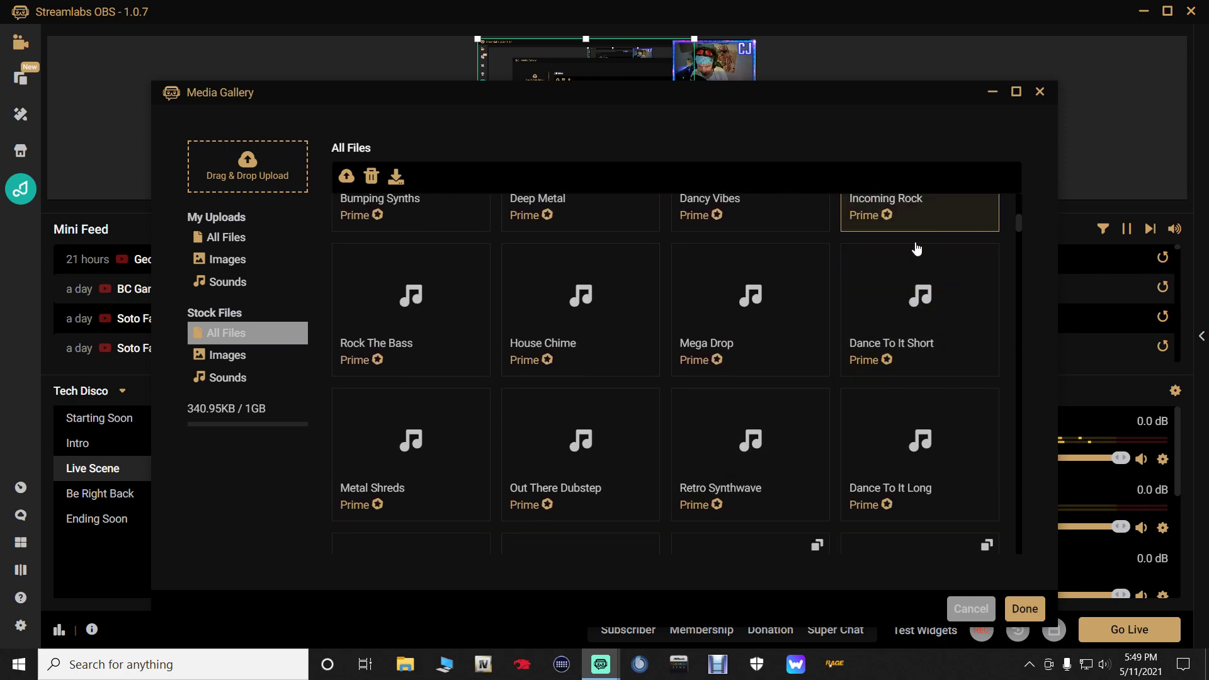
left_click(586, 346)
left_click(630, 457)
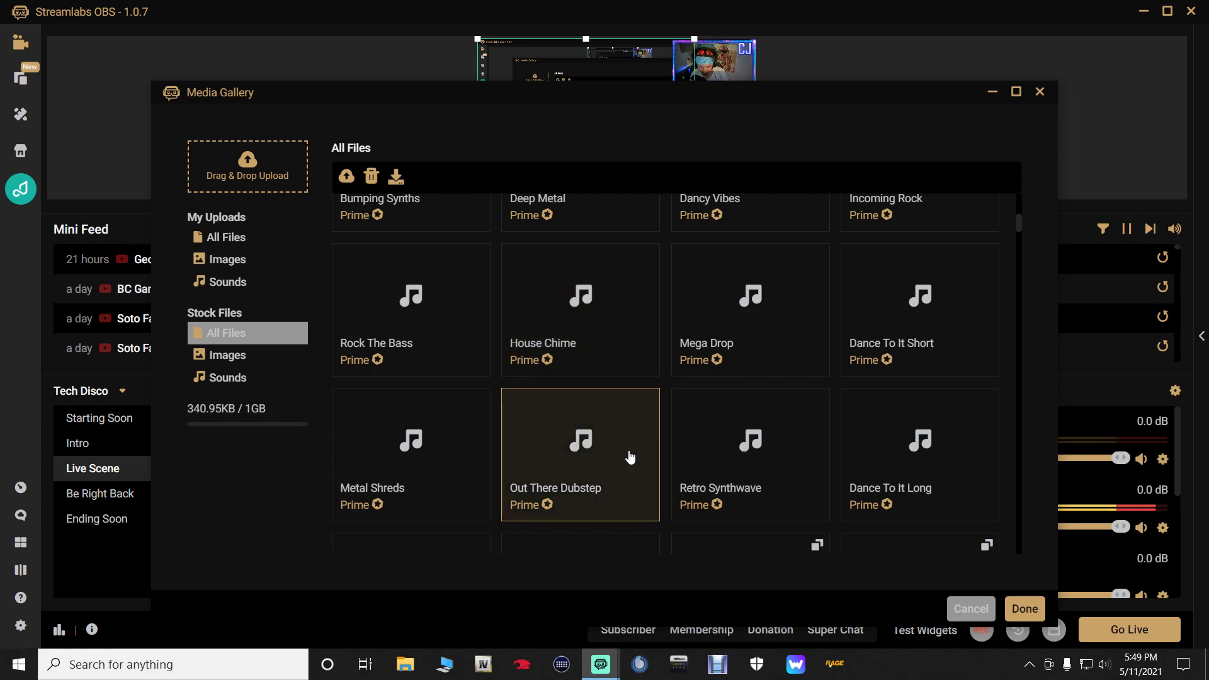
double_click(609, 476)
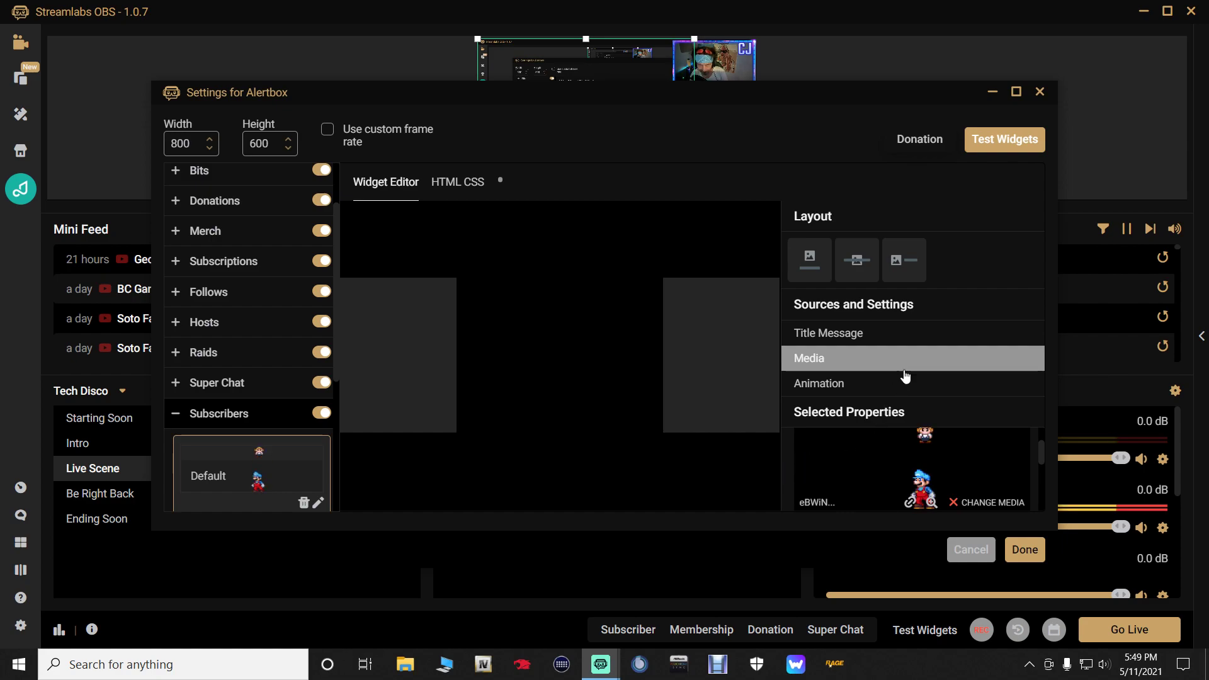
- Preview a test Donation, finish the Alertbox settings, and test the Subscriber alert on the Live Scene
left_click(906, 144)
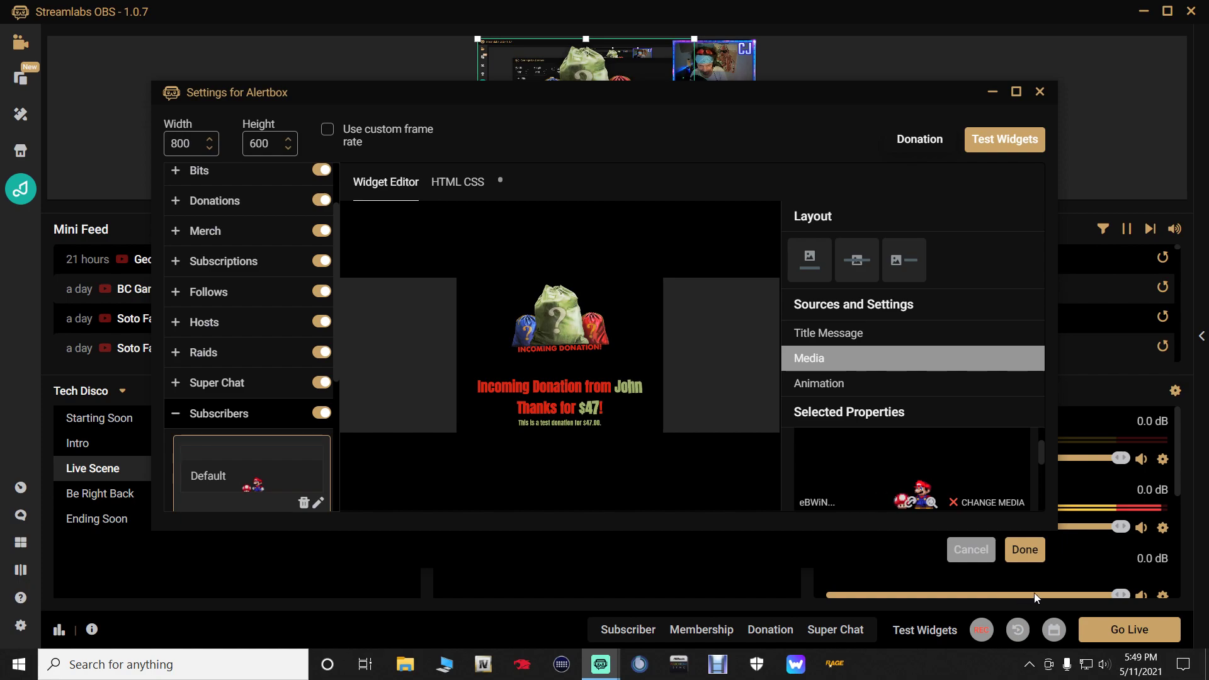
left_click(1025, 550)
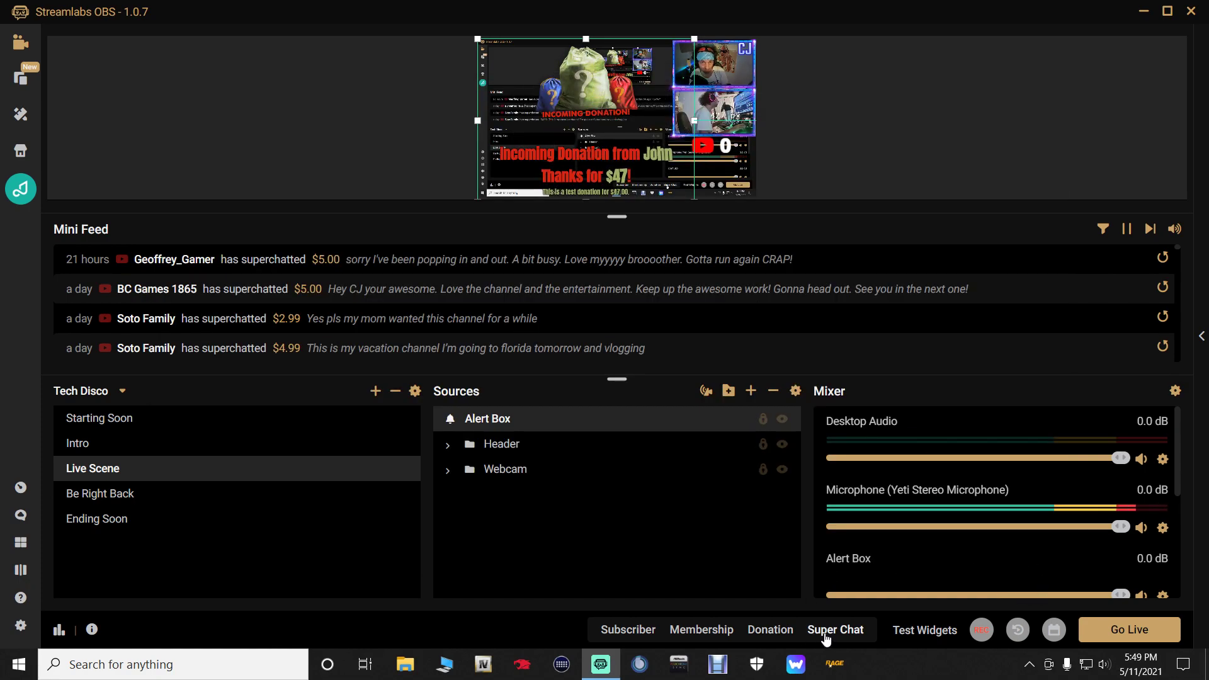
left_click(863, 63)
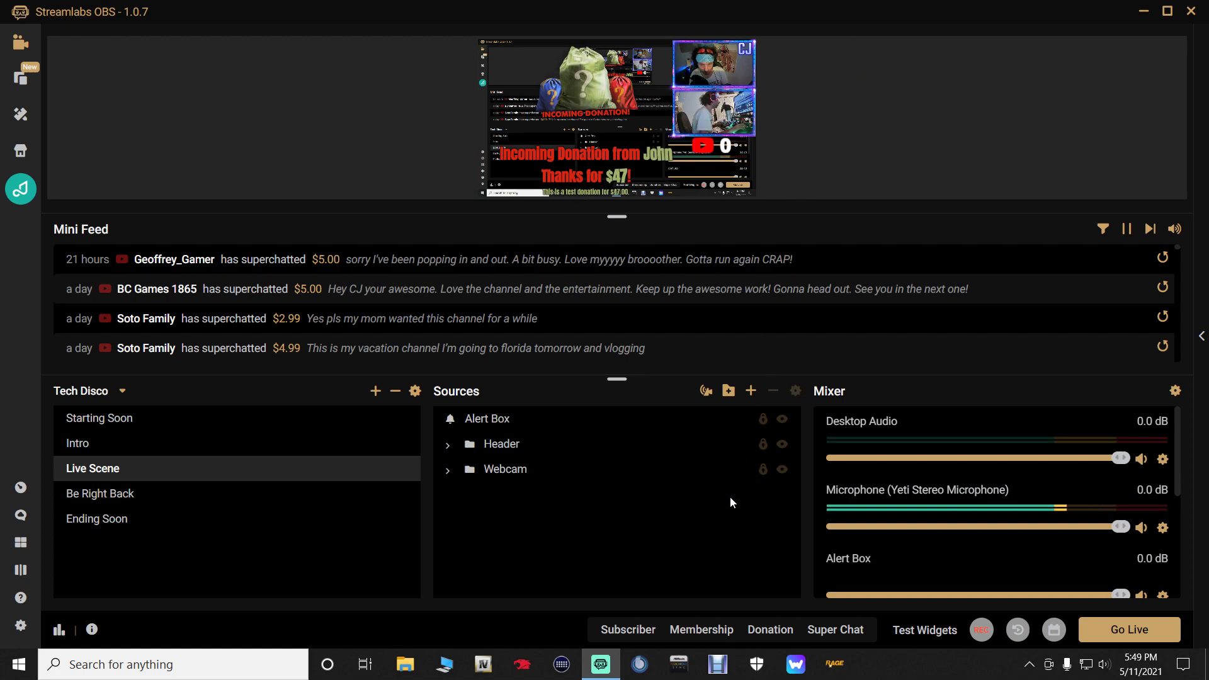
left_click(629, 633)
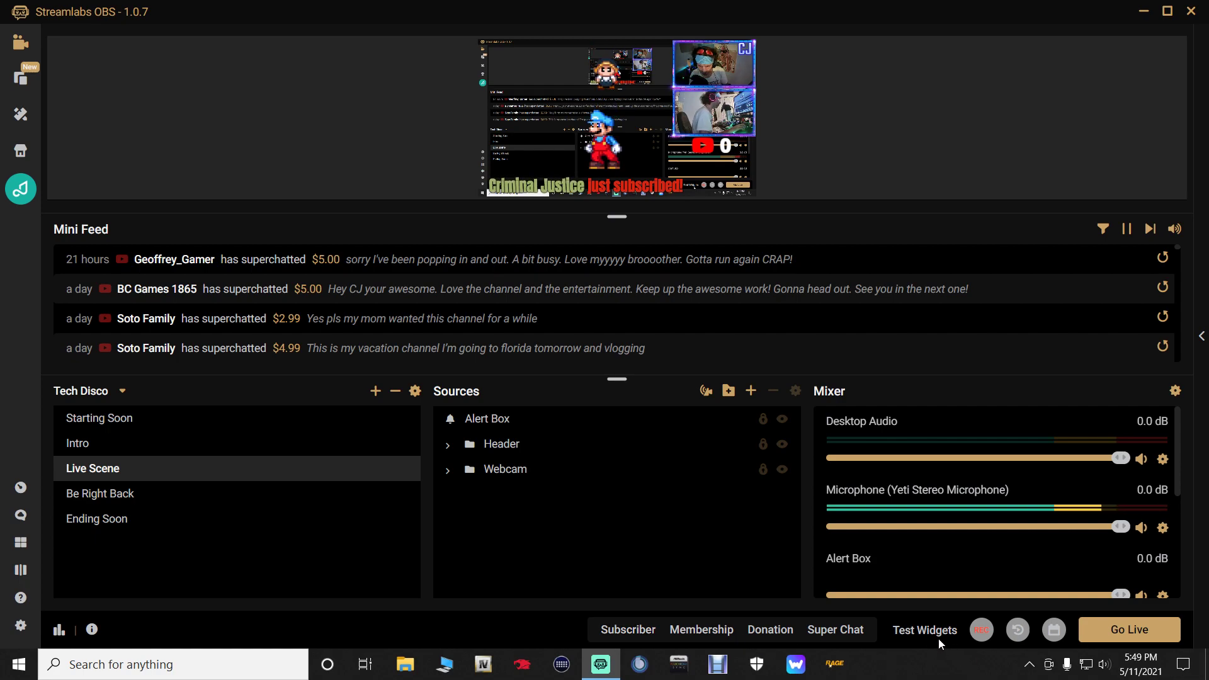
- Put the Streamlabs OBS window away, bring it back from the desktop, and repeat the Subscriber test alert
left_click(1191, 11)
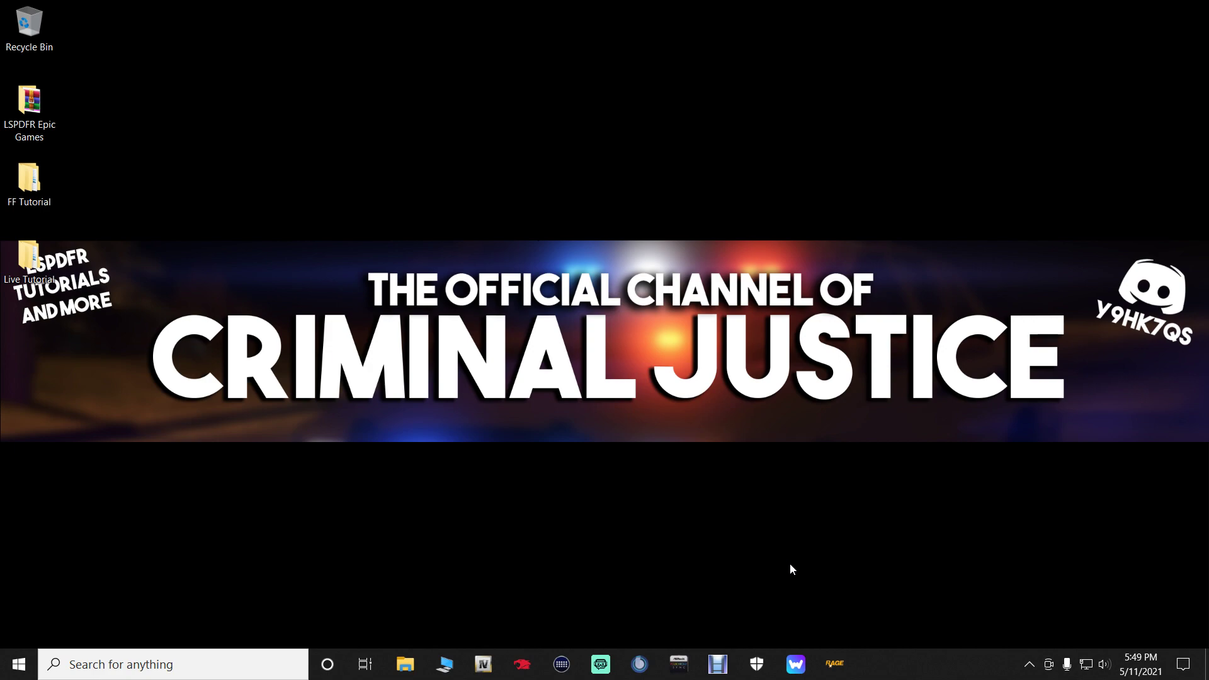
left_click(600, 665)
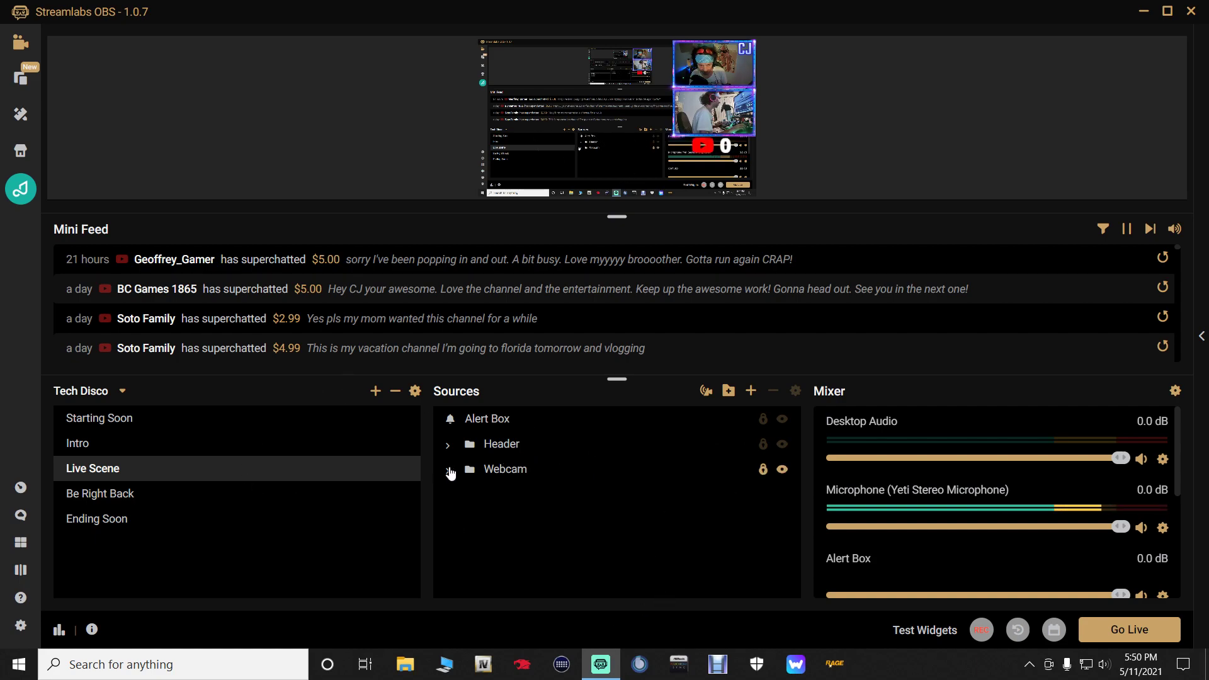
left_click(927, 632)
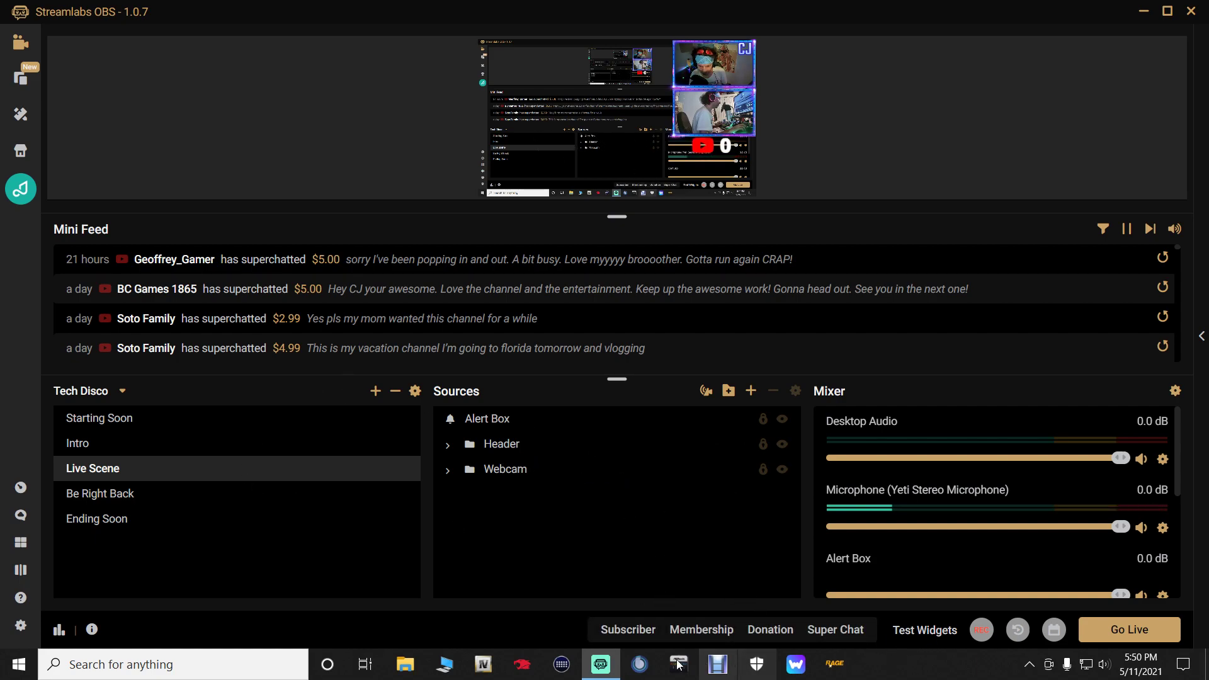
left_click(628, 630)
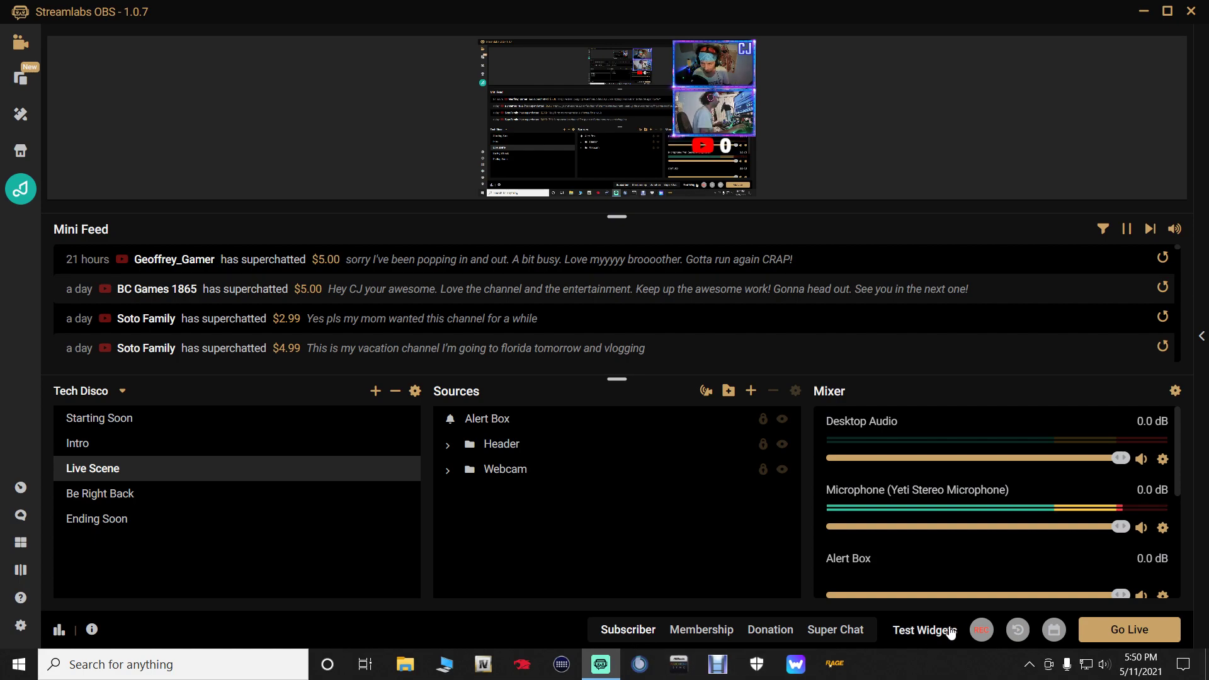
left_click(925, 632)
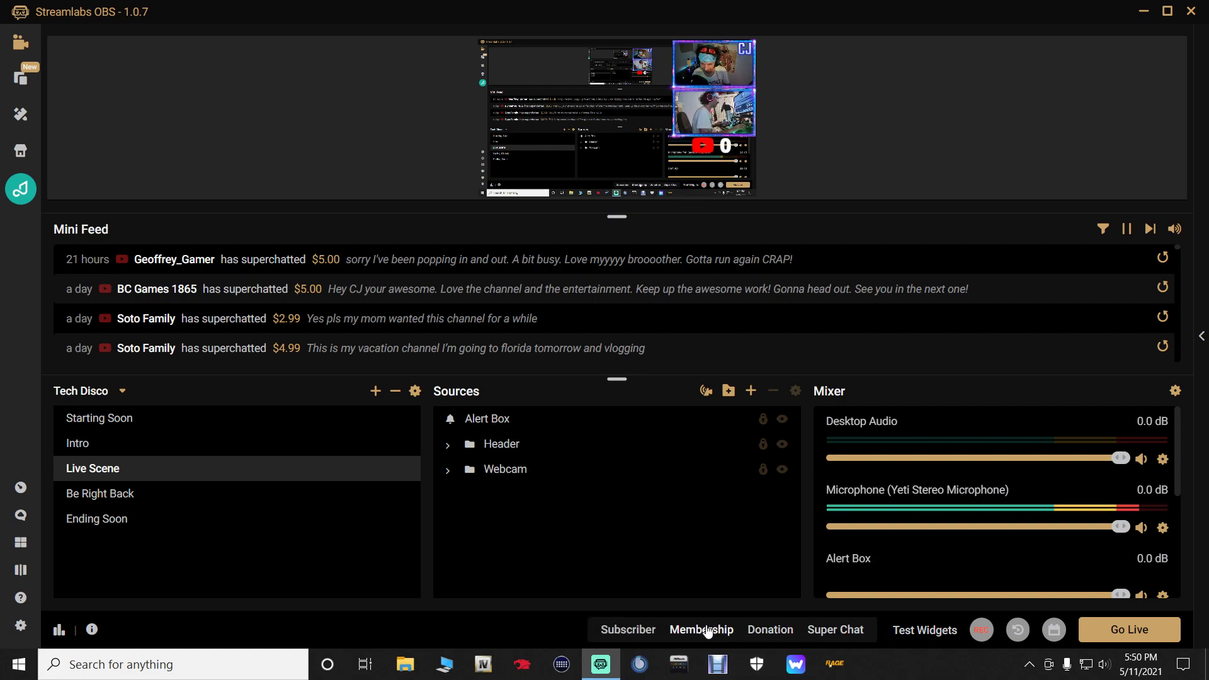
- Review the Members alert's image, sound and volume in the Alert Box settings, then leave without changes
double_click(466, 421)
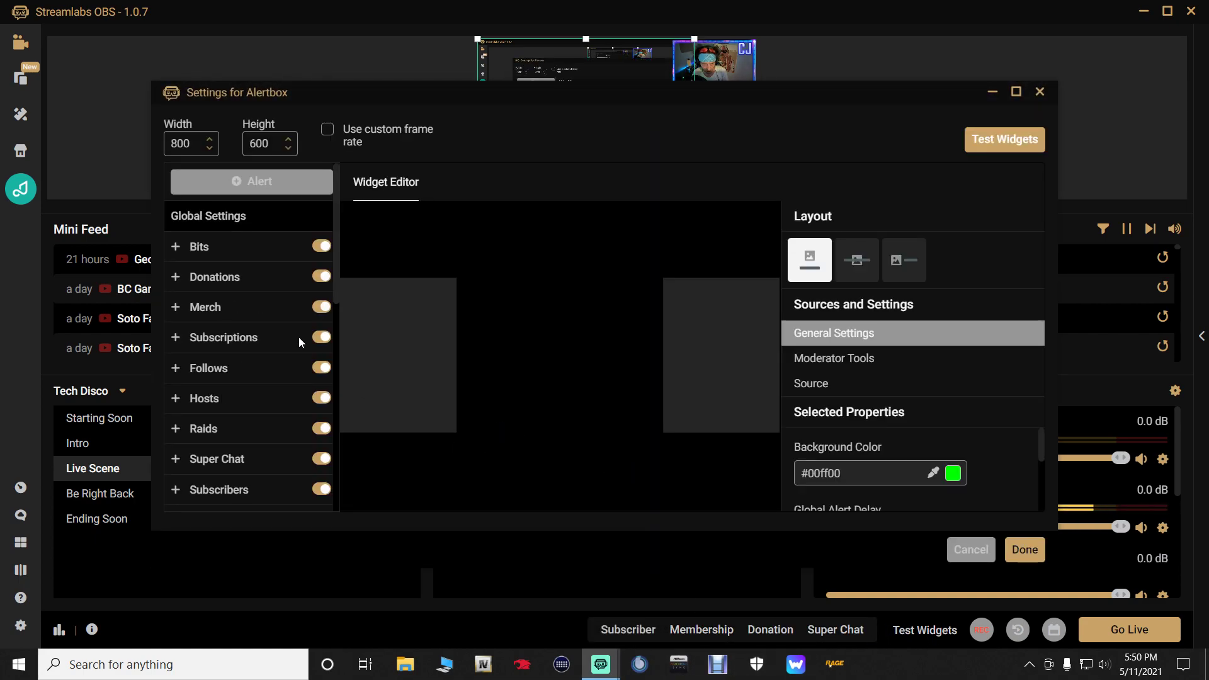
left_click(1016, 92)
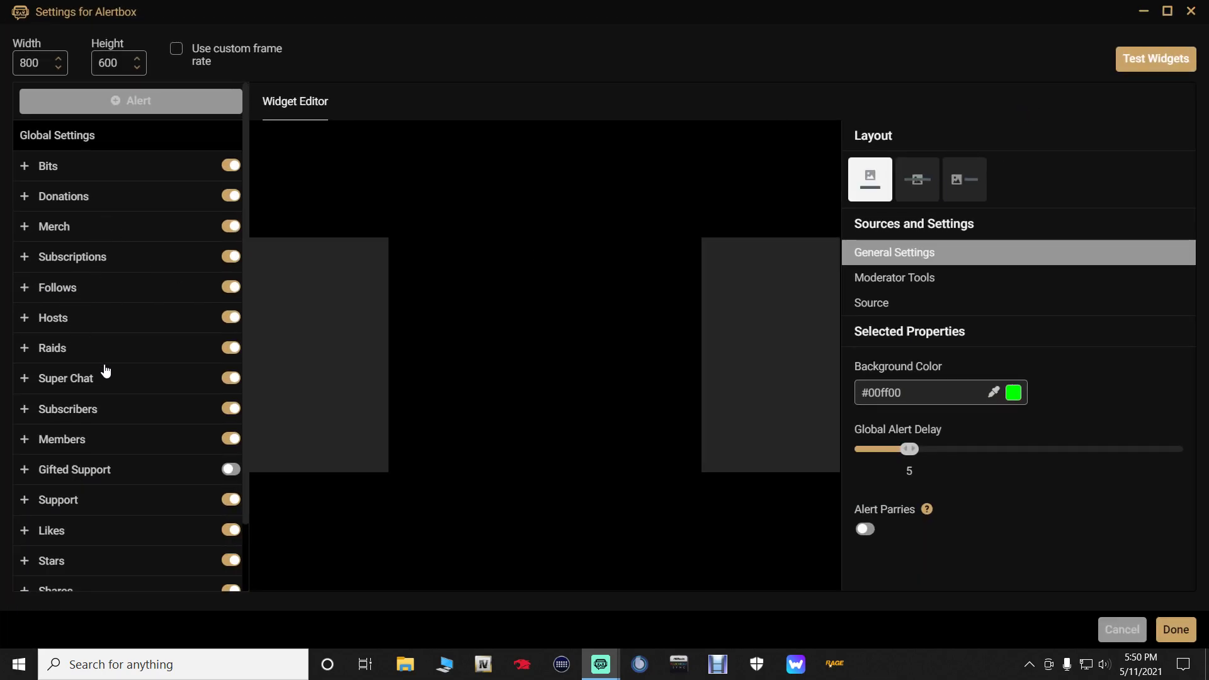
scroll(104, 369, "down", 2)
left_click(62, 364)
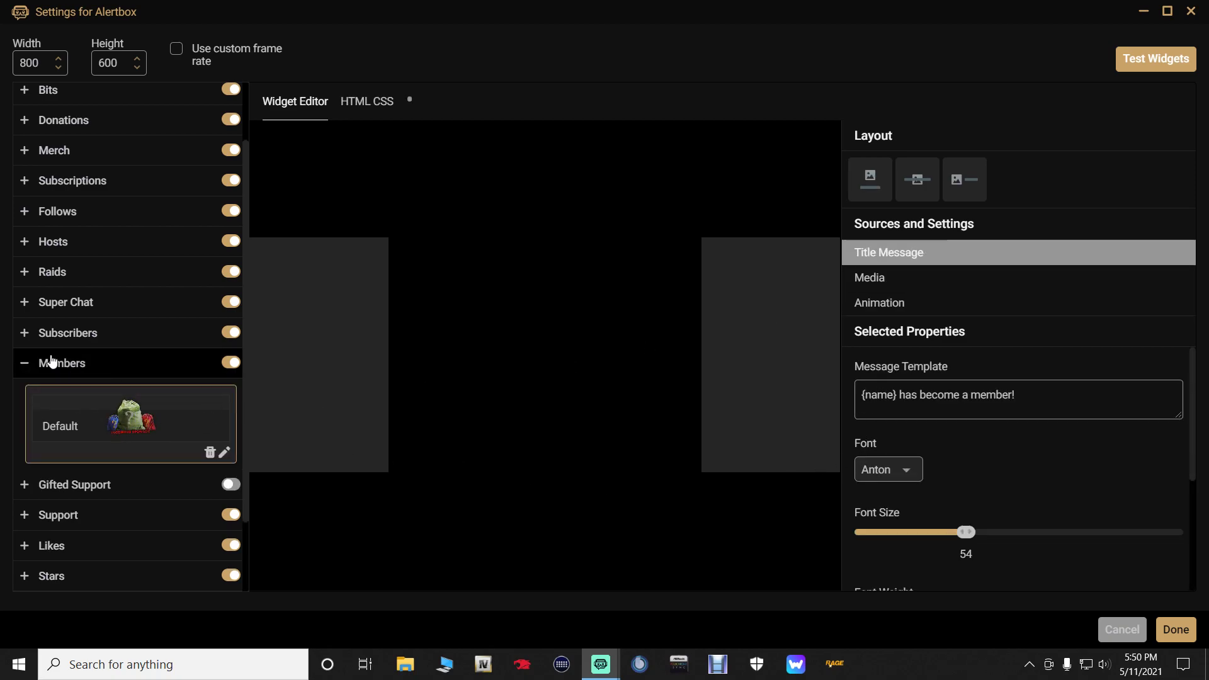
left_click(882, 282)
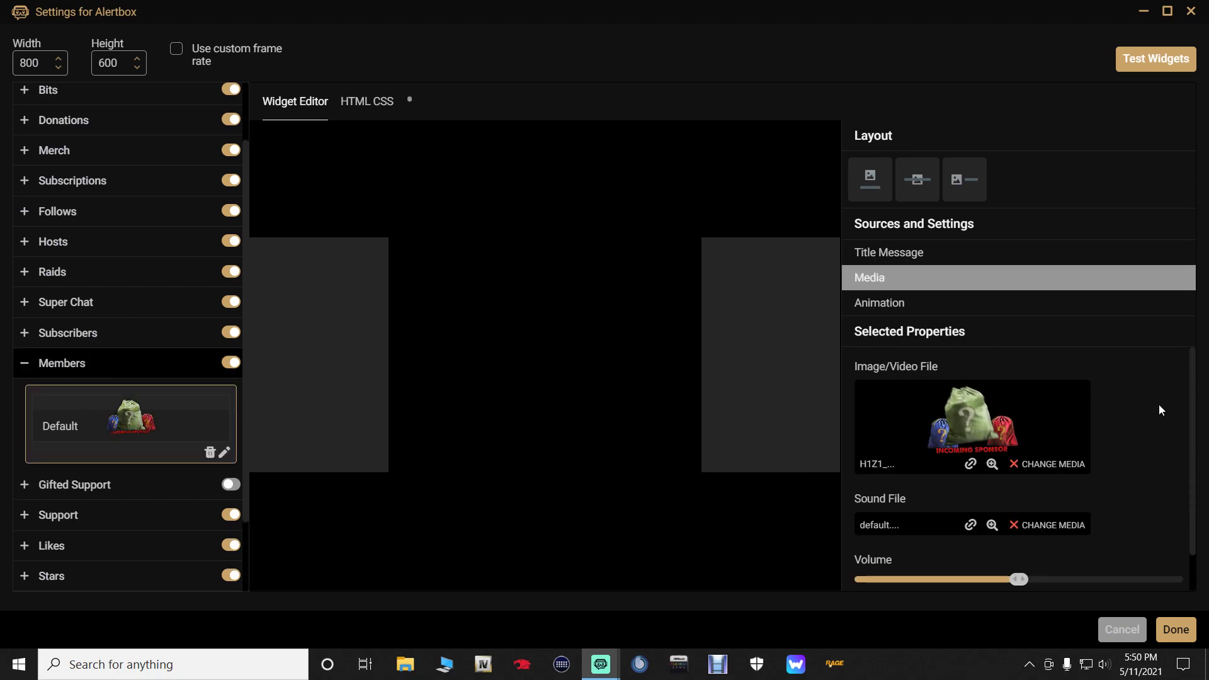
scroll(1165, 426, "down", 1)
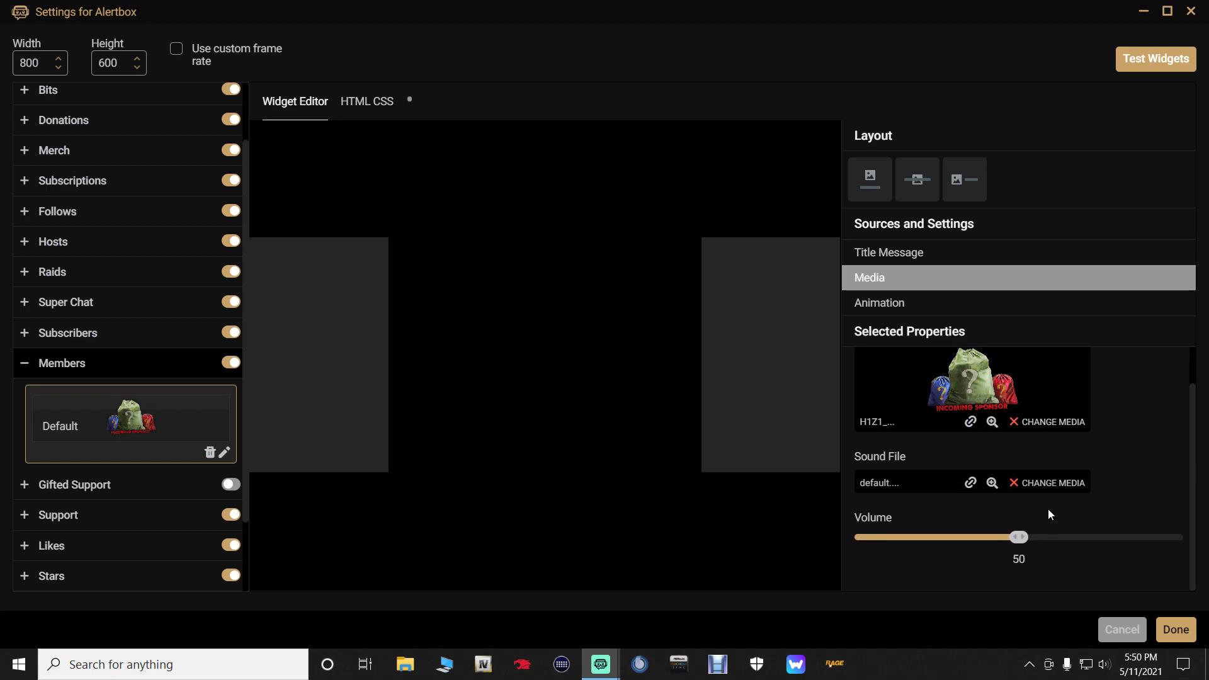
left_click(1123, 629)
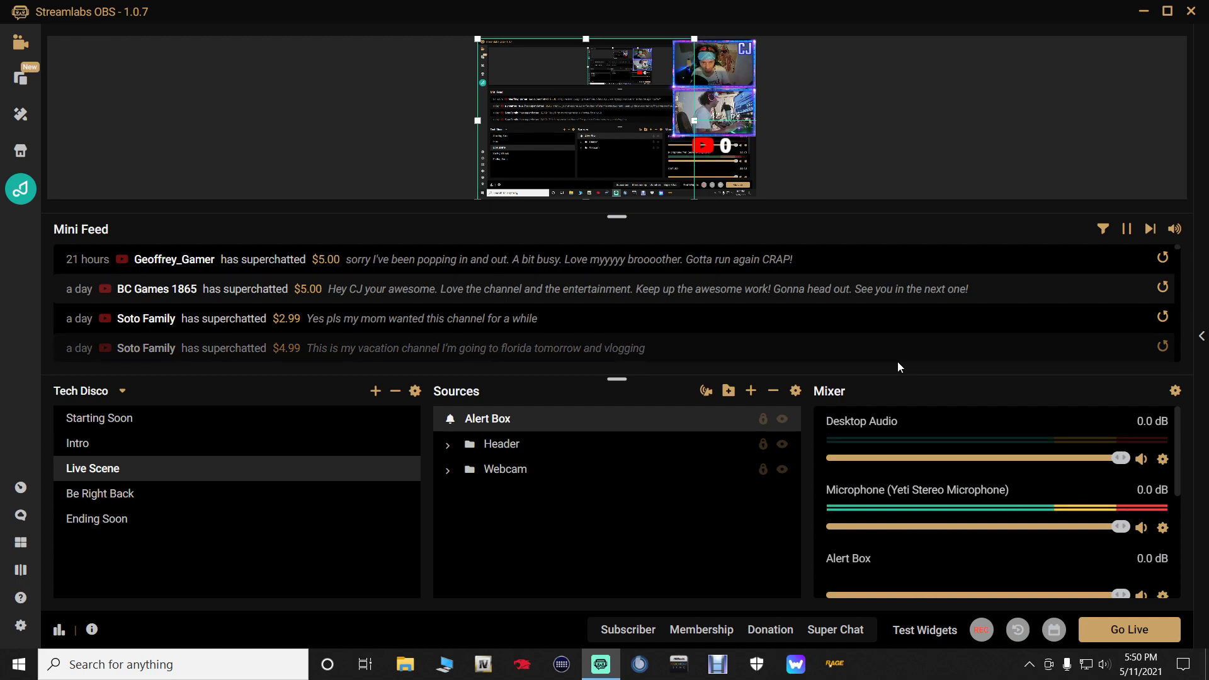
- Deselect the Alert Box source and switch to the Intro scene
left_click(897, 118)
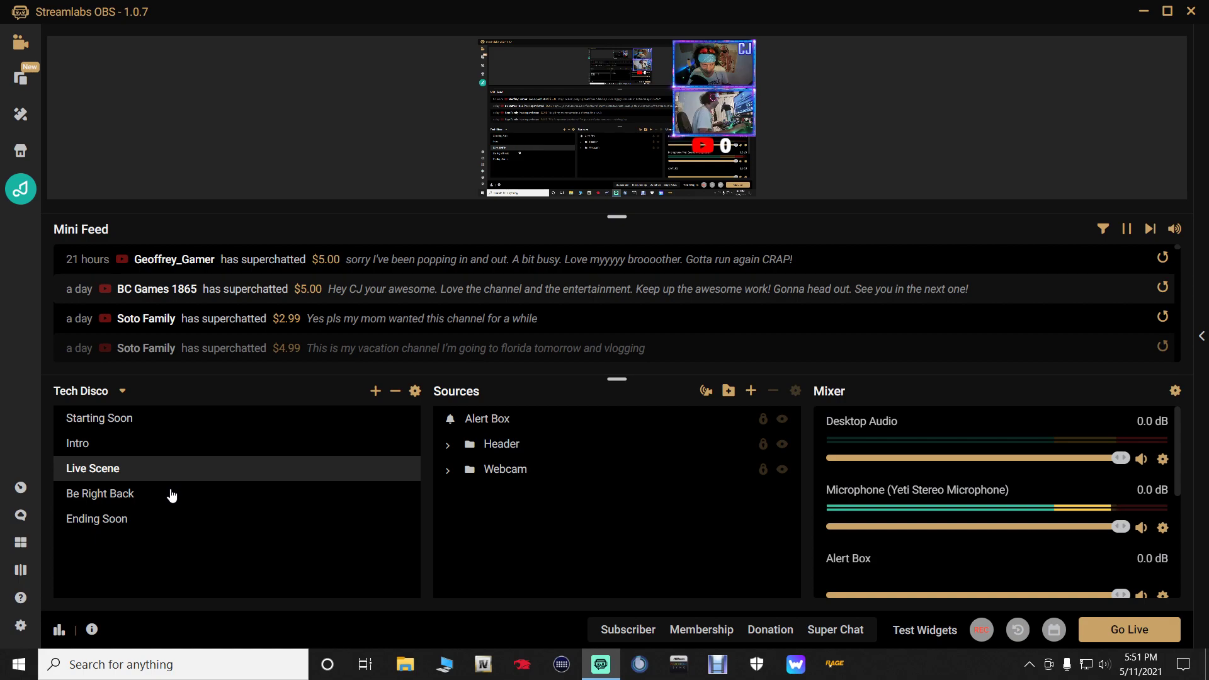
left_click(77, 444)
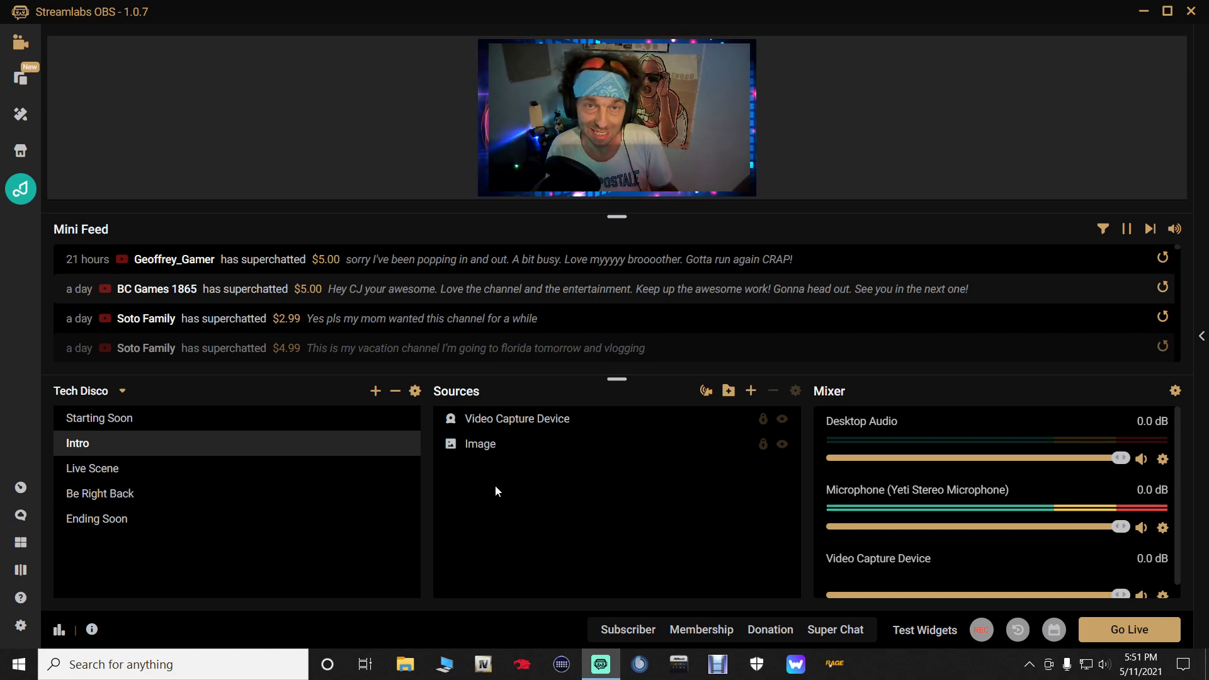